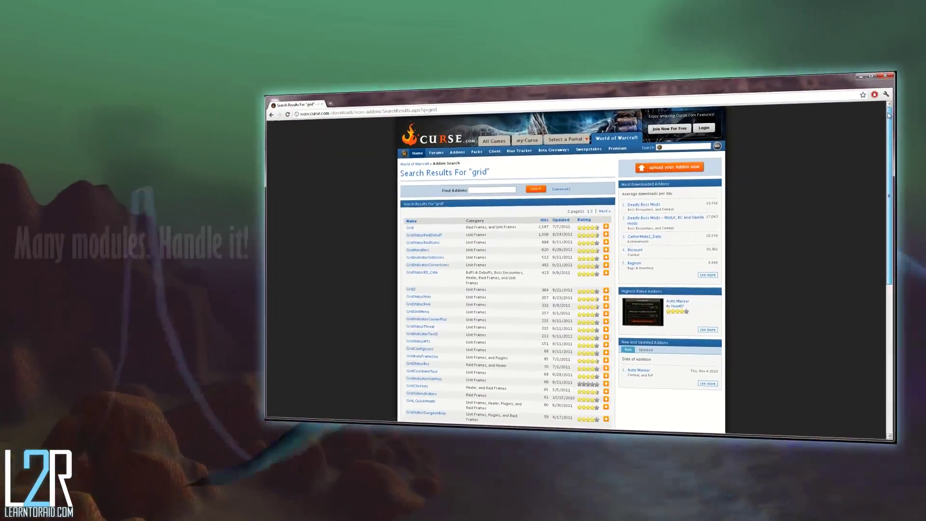
# Step: Scroll down the Curse.com 'grid' search results to browse the Grid addon modules
pyautogui.moveTo(888, 122); pyautogui.dragTo(889, 255)
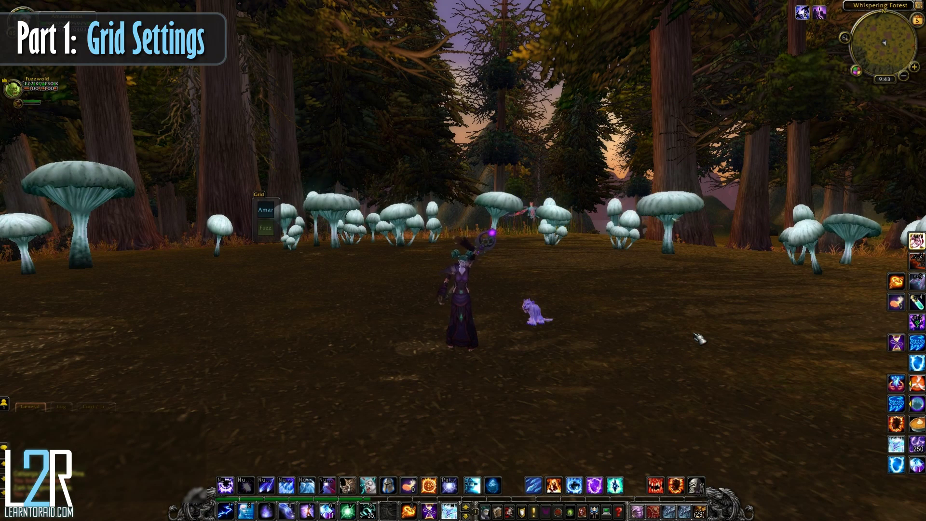
# Step: Set Grid unit frames to 42 wide and 39 tall, move the frame up-left, and target yourself
pyautogui.click(856, 72)
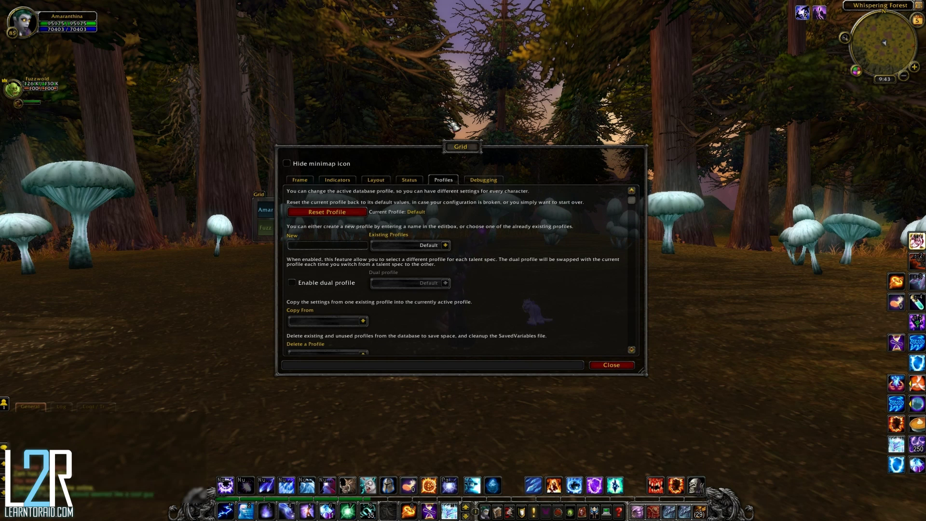
pyautogui.click(308, 181)
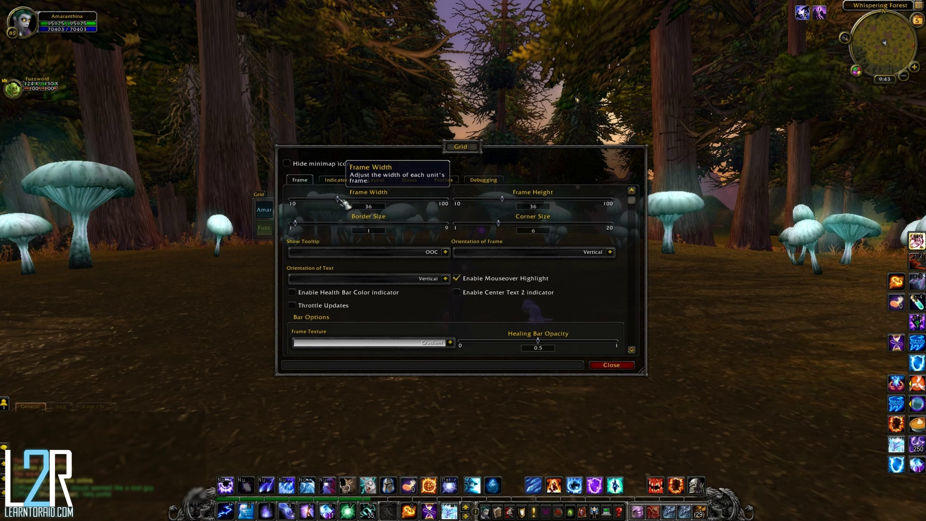
pyautogui.moveTo(343, 200); pyautogui.dragTo(347, 200)
pyautogui.moveTo(504, 199); pyautogui.dragTo(511, 200)
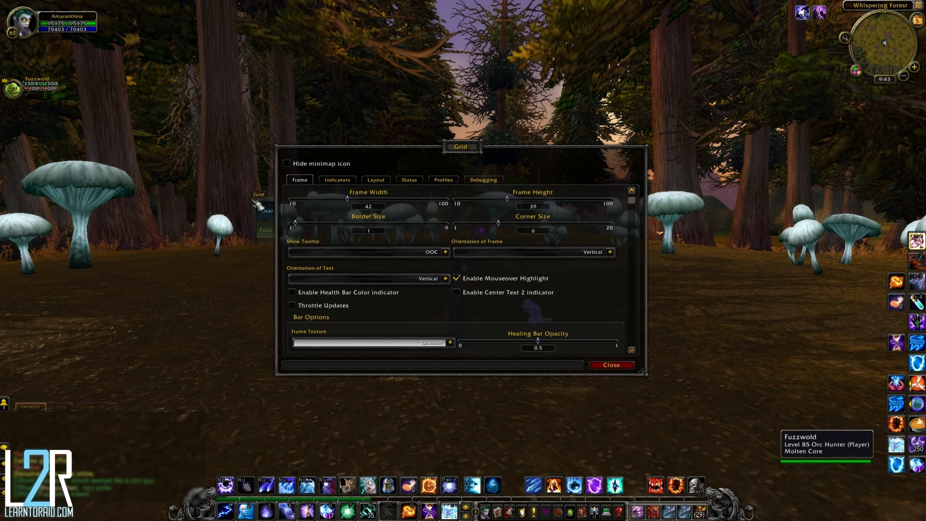
pyautogui.moveTo(263, 197); pyautogui.dragTo(195, 167)
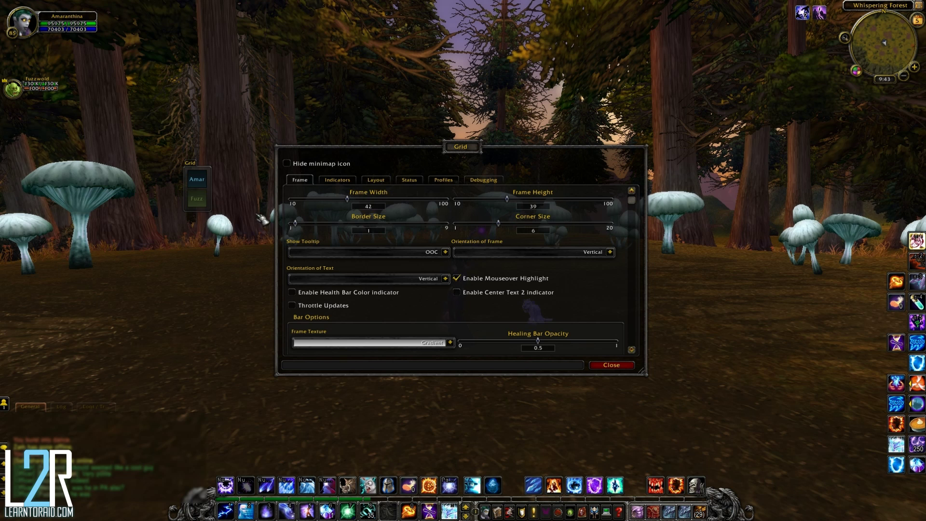
pyautogui.click(203, 183)
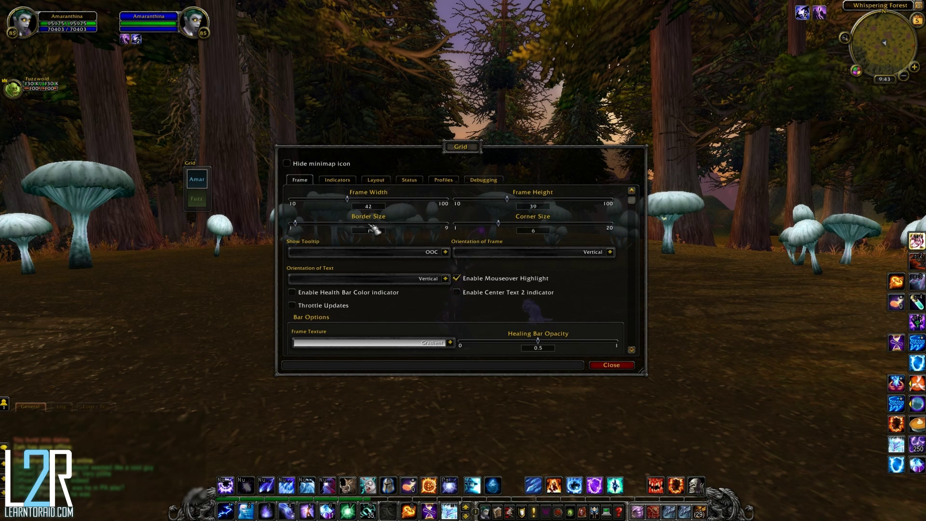
# Step: Keep tooltips shown out of combat and set Grid's frame orientation to Horizontal
pyautogui.click(445, 252)
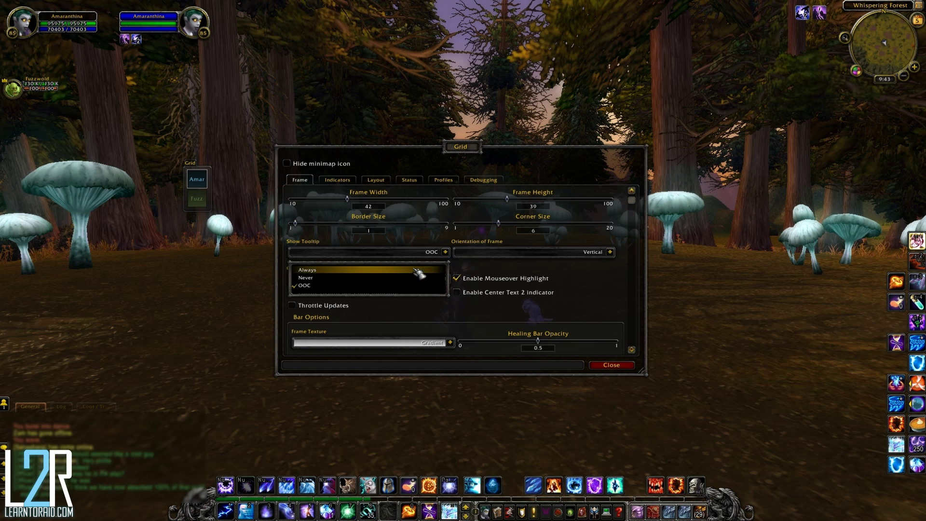
pyautogui.click(445, 251)
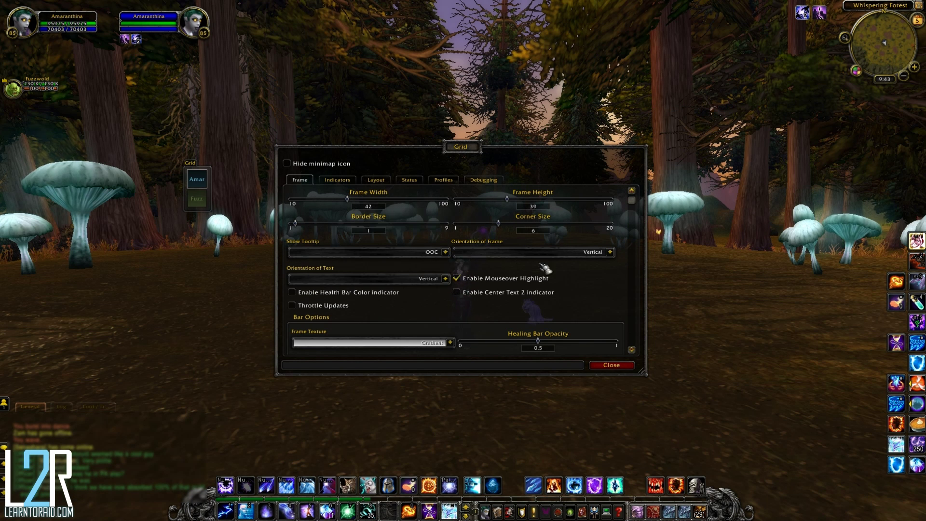
pyautogui.click(610, 252)
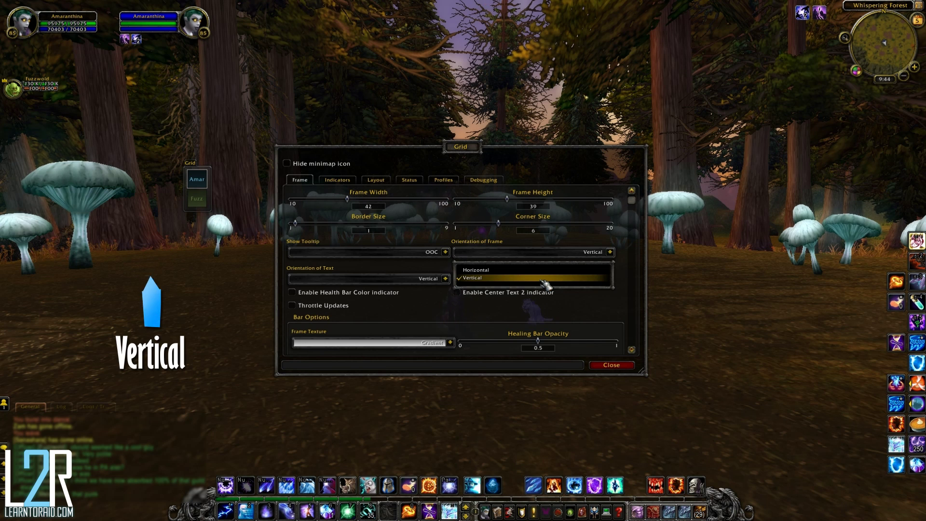
pyautogui.click(475, 270)
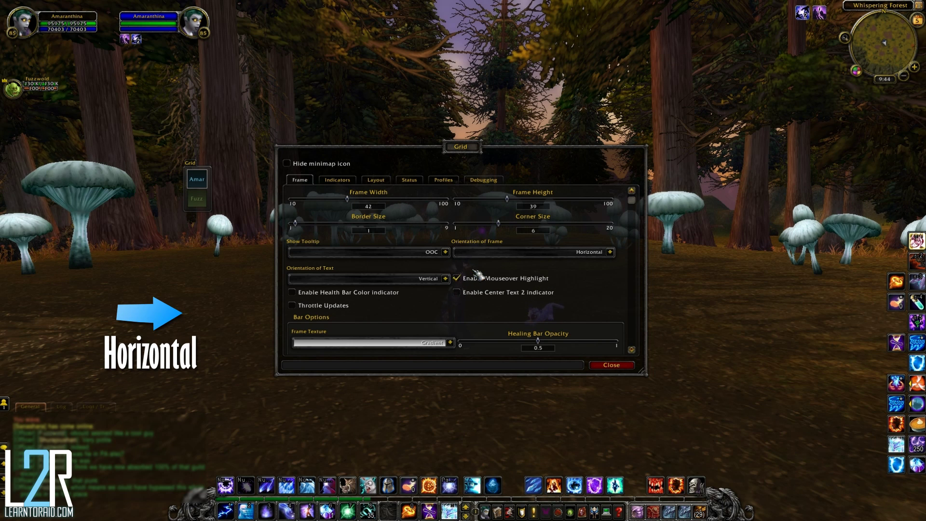
# Step: Try Horizontal text orientation and Center Text 2, then revert to Vertical text with Center Text 2 off
pyautogui.click(448, 279)
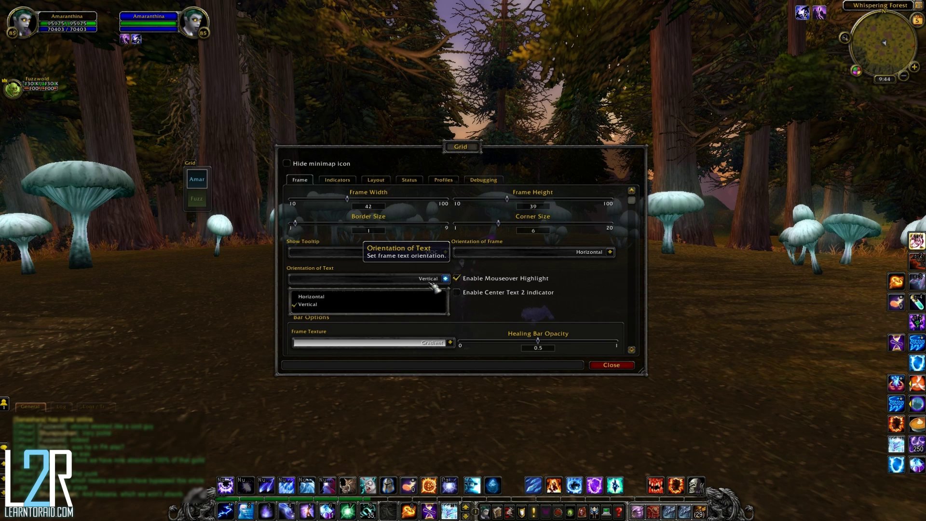
pyautogui.click(405, 298)
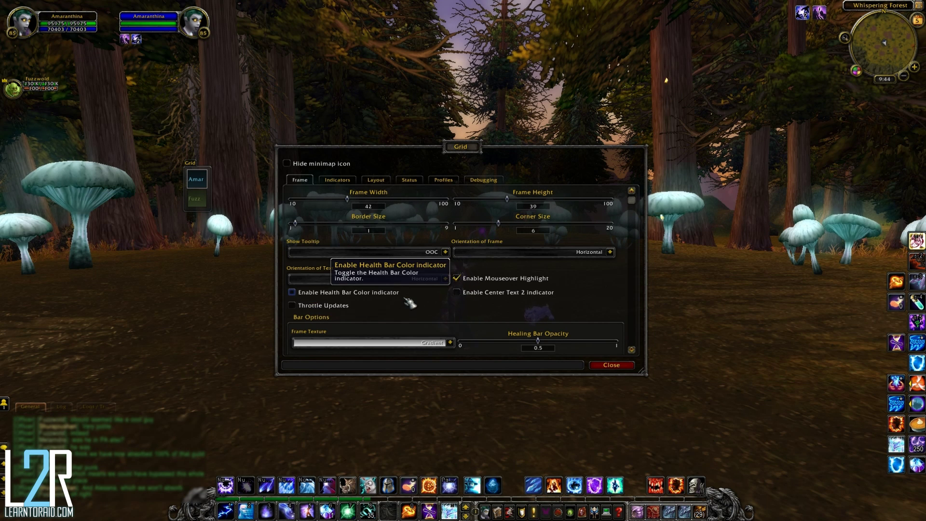
pyautogui.click(444, 279)
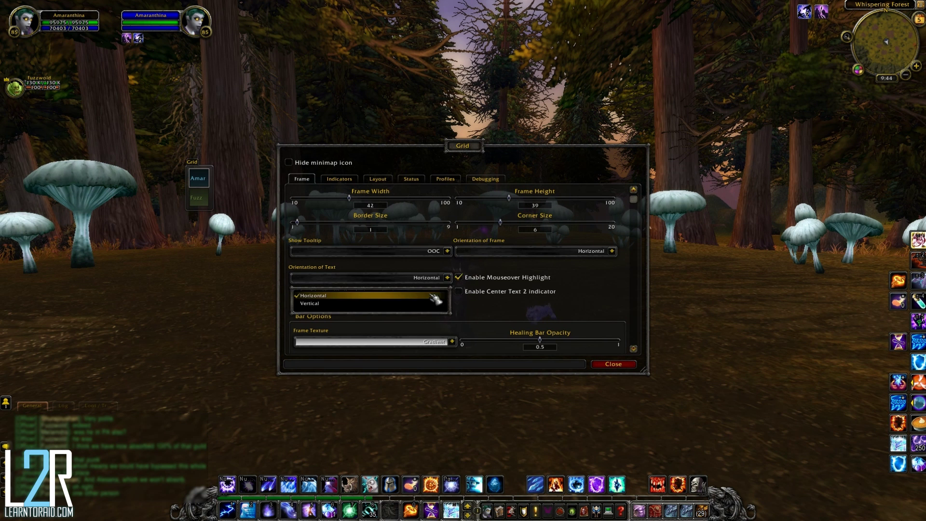
pyautogui.click(430, 304)
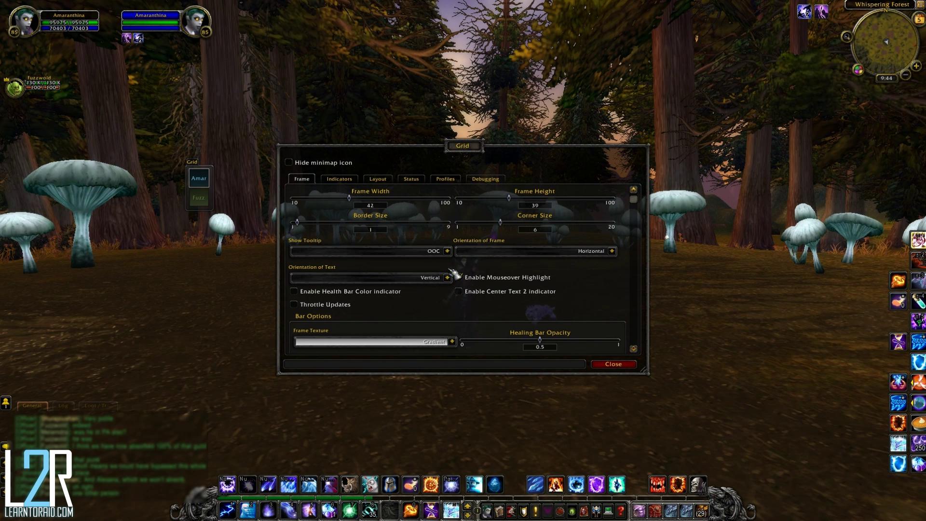
pyautogui.click(458, 292)
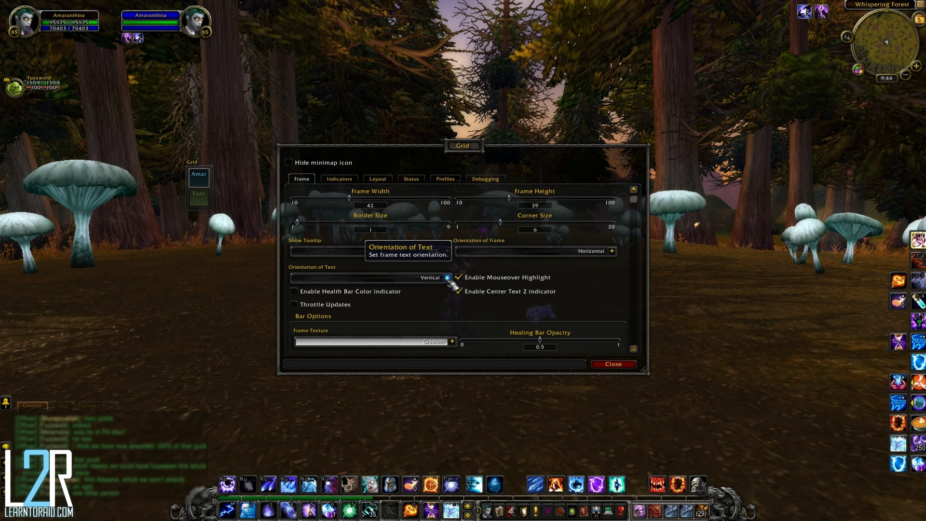
pyautogui.click(447, 277)
pyautogui.click(404, 296)
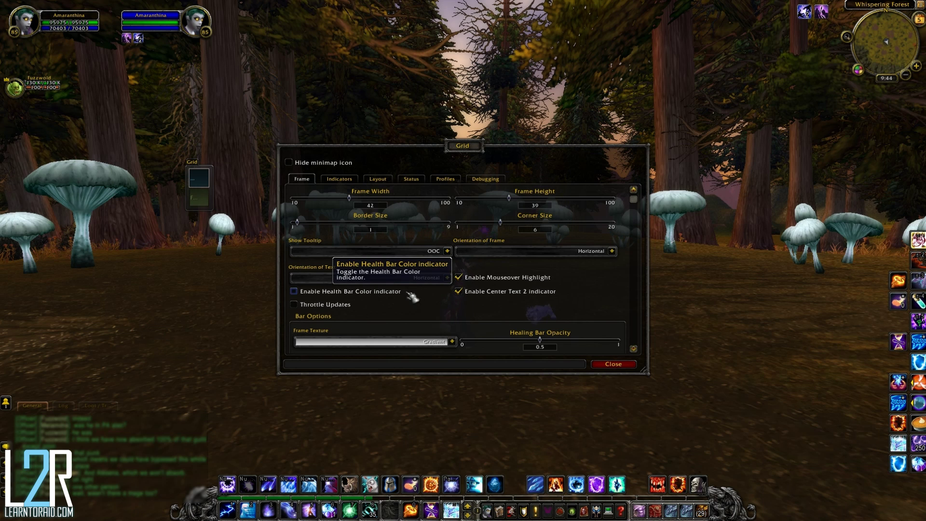
pyautogui.click(447, 277)
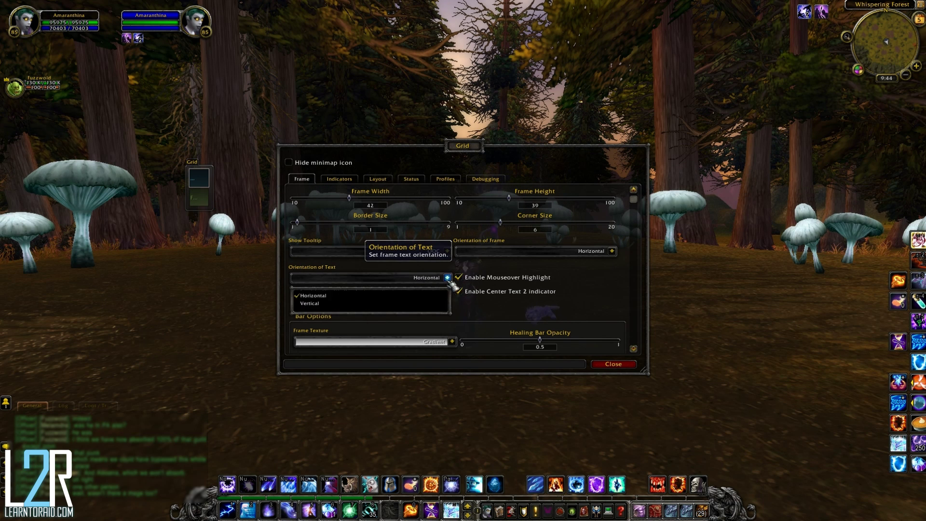
pyautogui.click(416, 304)
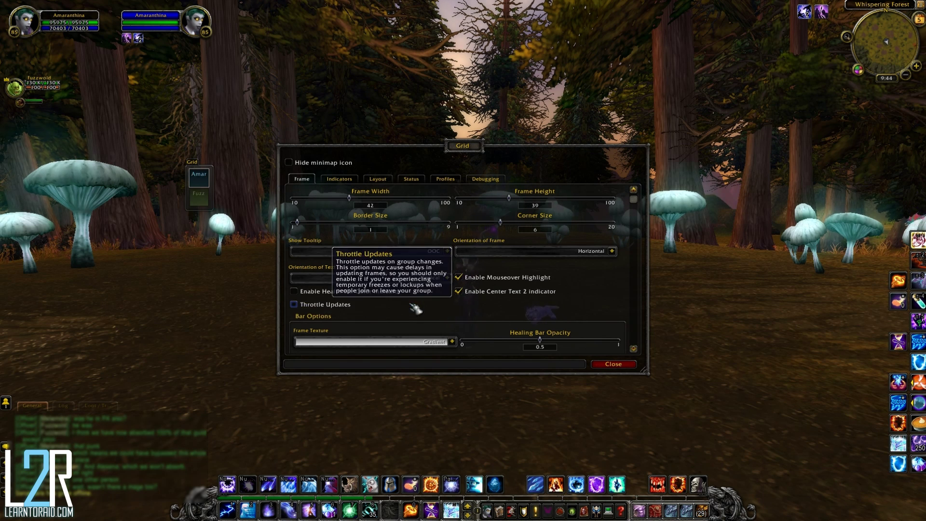
pyautogui.click(466, 294)
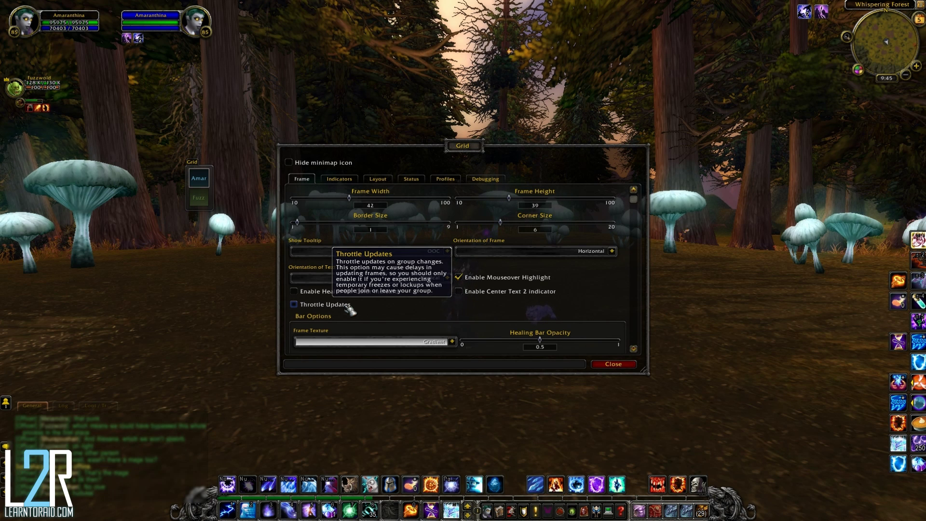
# Step: Check the frame texture choices, keeping the Gradient texture
pyautogui.scroll(-3, 381, 307)
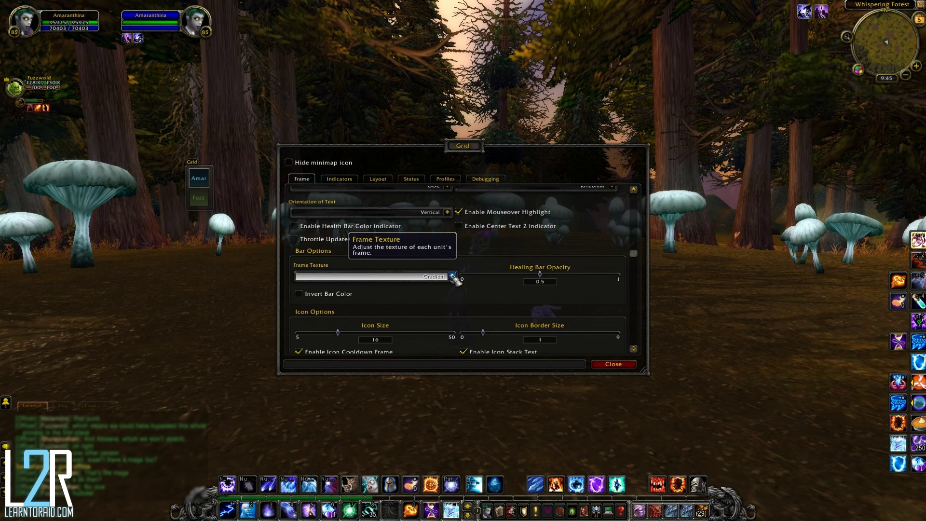
pyautogui.click(452, 277)
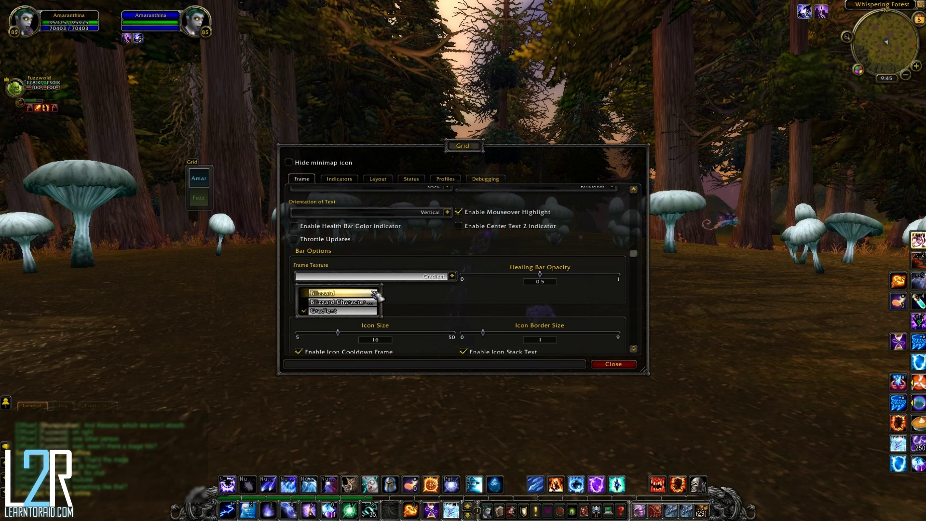
pyautogui.click(456, 279)
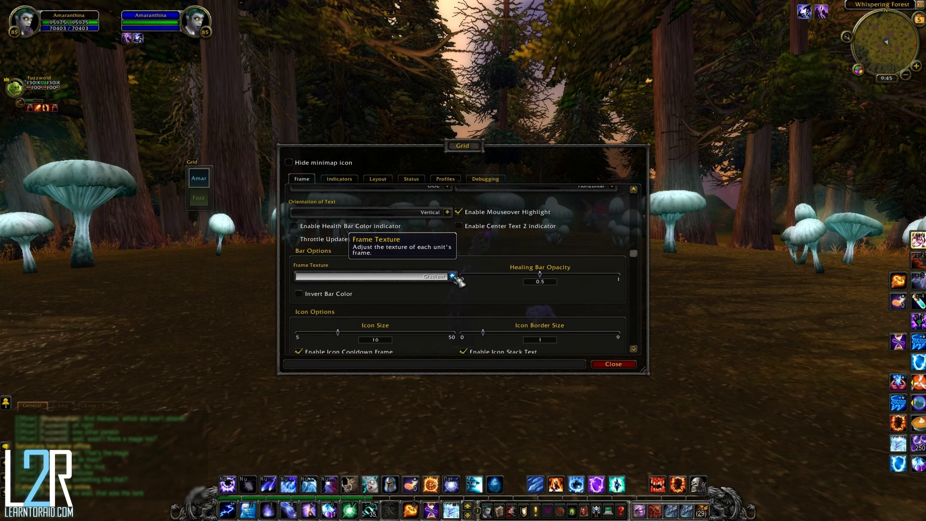
# Step: Preview inverted bar colours, then turn Invert Bar Color back off
pyautogui.scroll(-1, 455, 278)
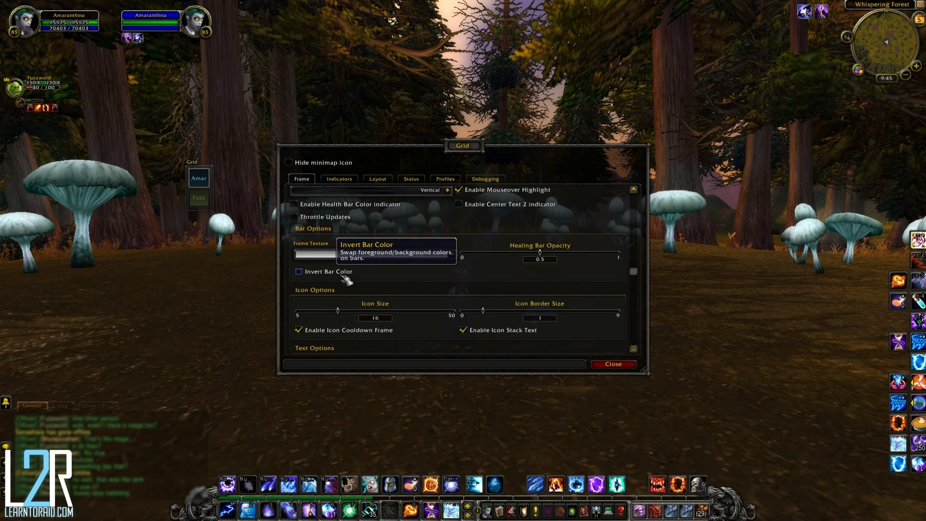
pyautogui.click(308, 273)
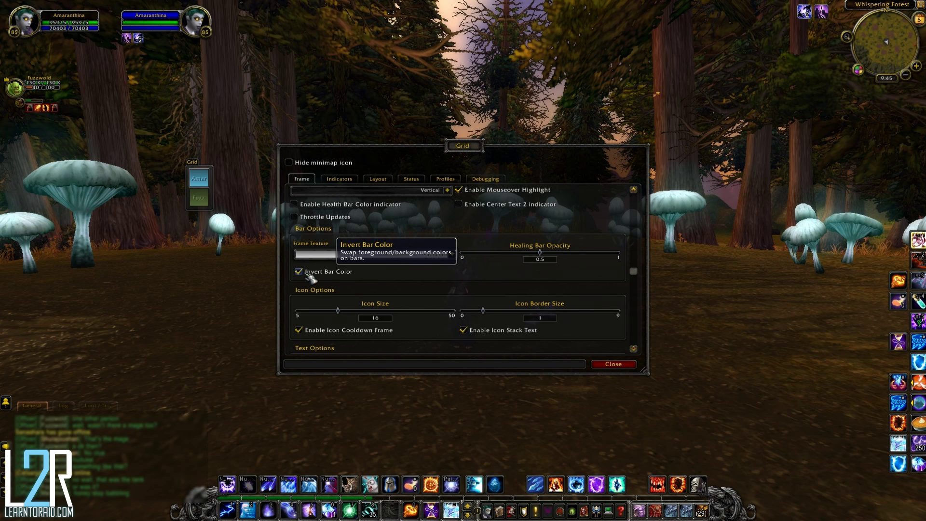
pyautogui.click(308, 273)
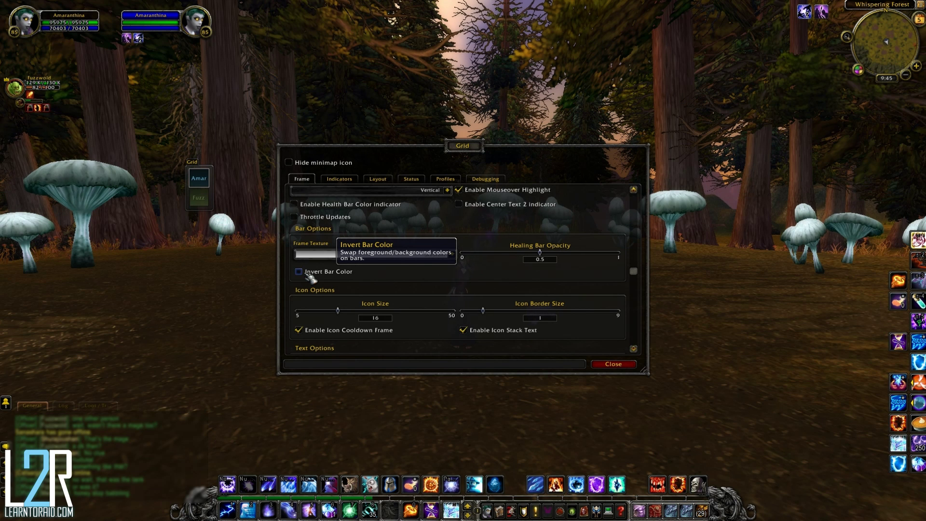
pyautogui.scroll(-1, 443, 284)
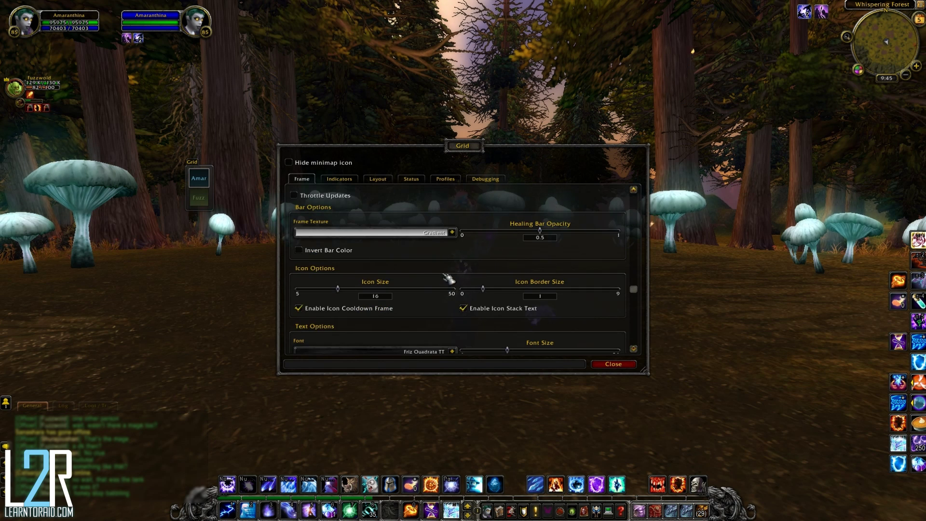
# Step: Give Grid text the Arial Narrow font, size 10, Thin outline and center text length 5
pyautogui.scroll(-1, 434, 279)
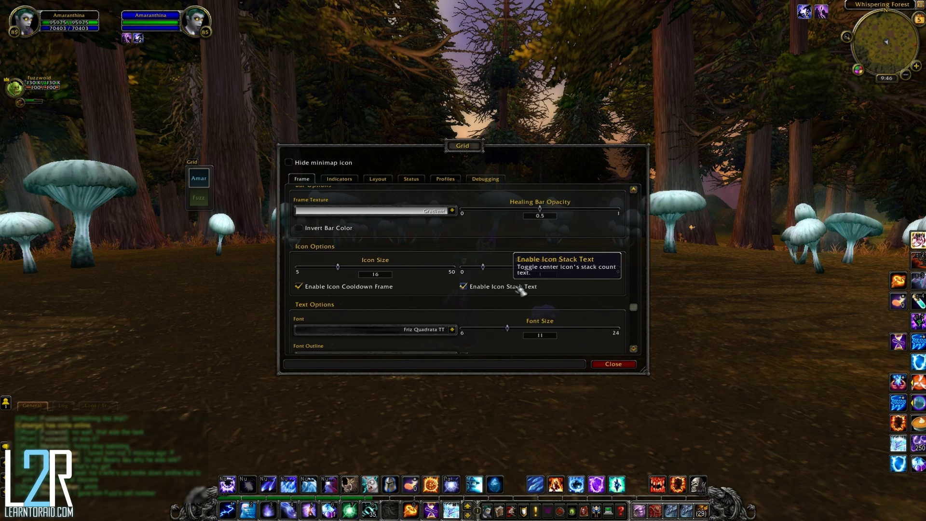
pyautogui.scroll(-2, 506, 289)
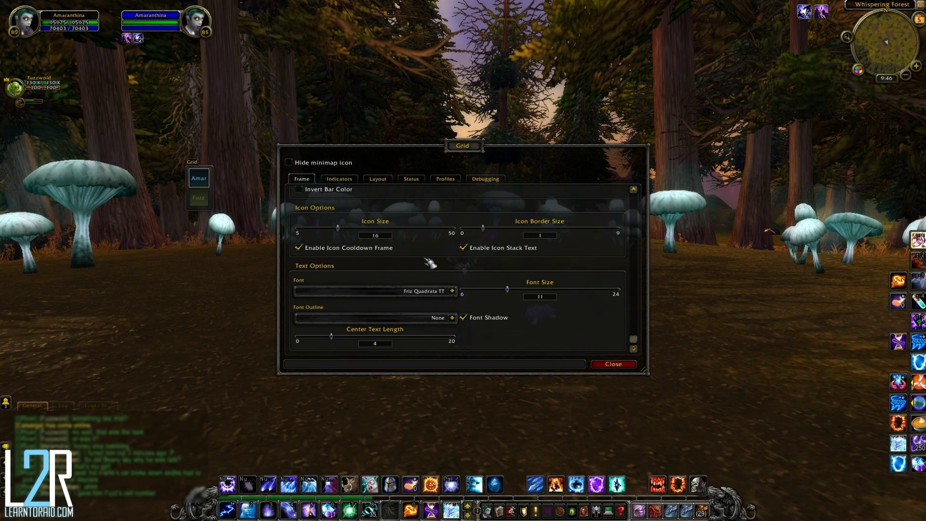
pyautogui.click(452, 290)
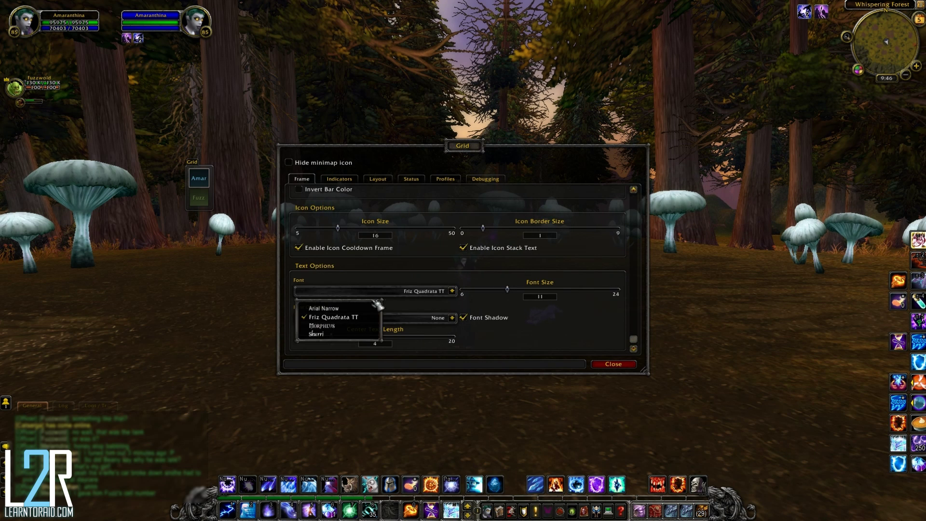
pyautogui.click(325, 308)
pyautogui.moveTo(520, 291); pyautogui.dragTo(501, 294)
pyautogui.click(451, 317)
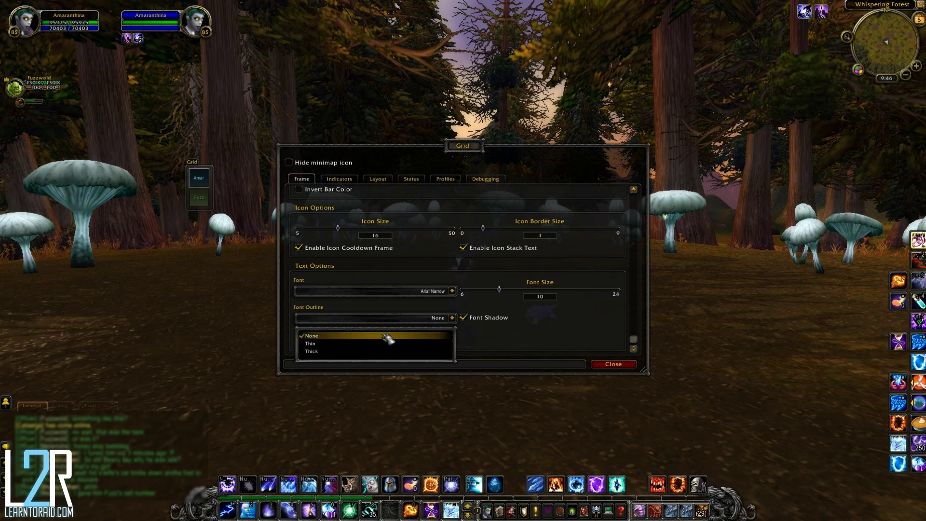
pyautogui.click(372, 344)
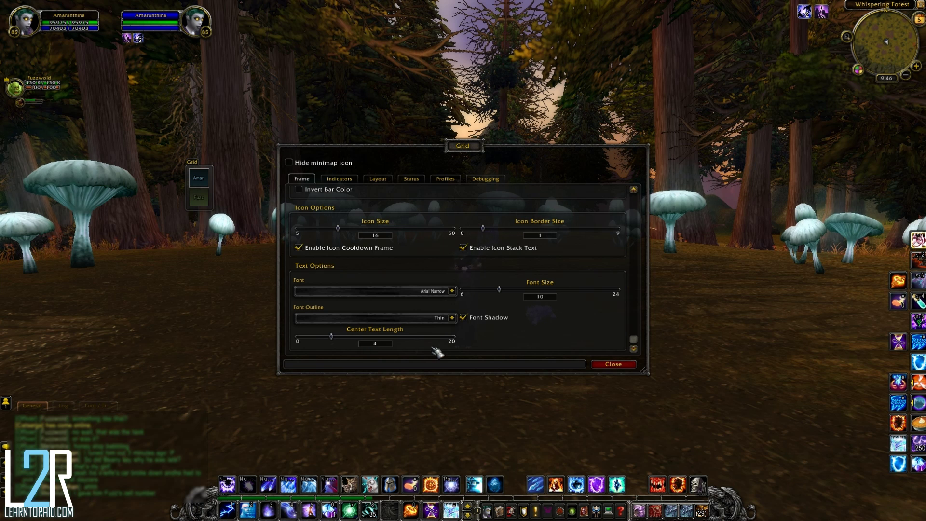
pyautogui.moveTo(330, 336); pyautogui.dragTo(339, 337)
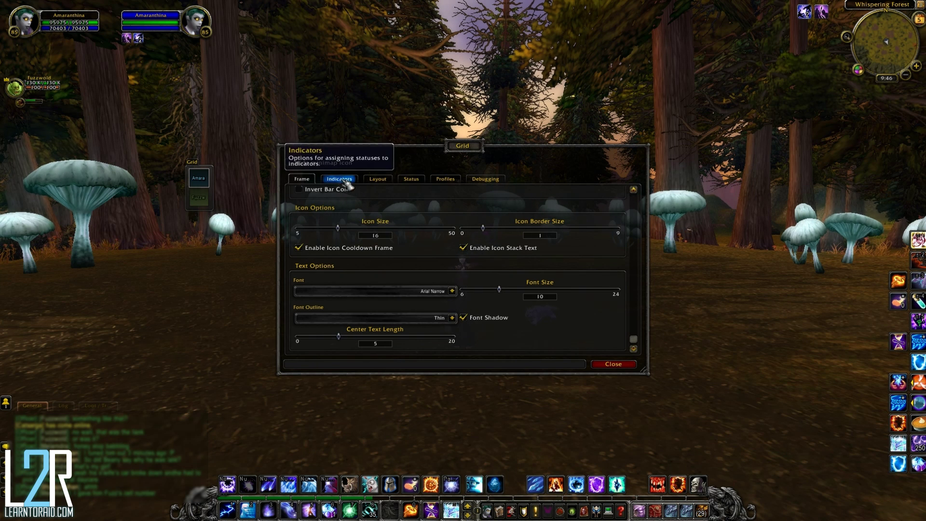
# Step: Review the Indicators statuses list, then open the Status page with Auras collapsed
pyautogui.click(340, 180)
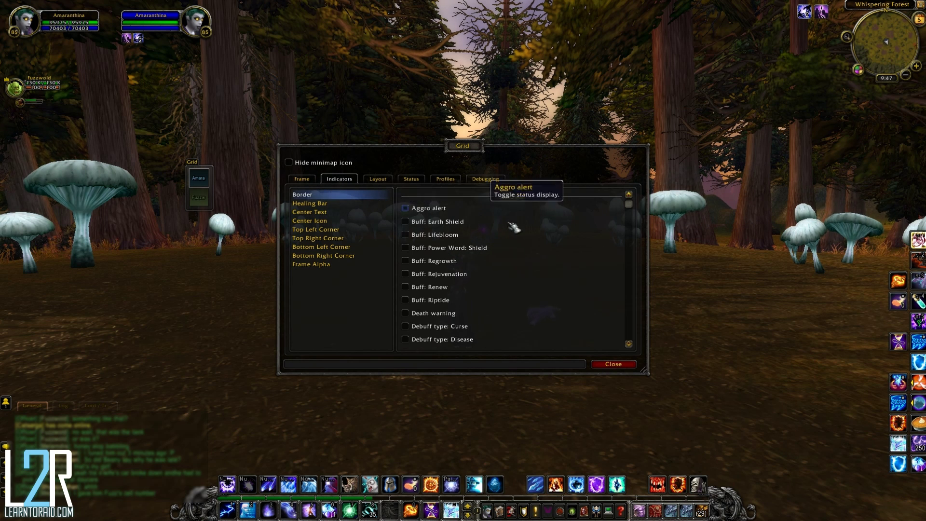
pyautogui.moveTo(629, 208); pyautogui.dragTo(653, 354)
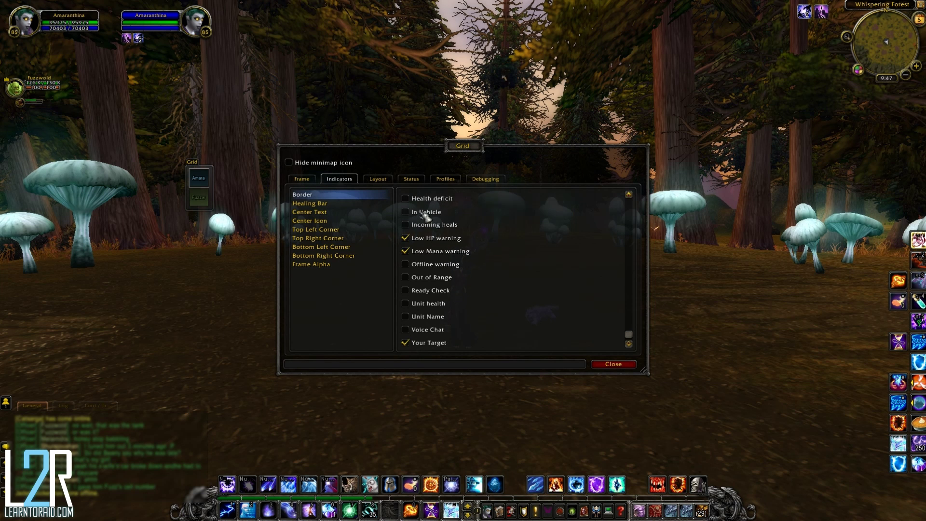
pyautogui.click(411, 179)
pyautogui.click(397, 194)
# Step: Expand Health to view Low HP warning, then select the Your Target status (priority 99)
pyautogui.click(408, 204)
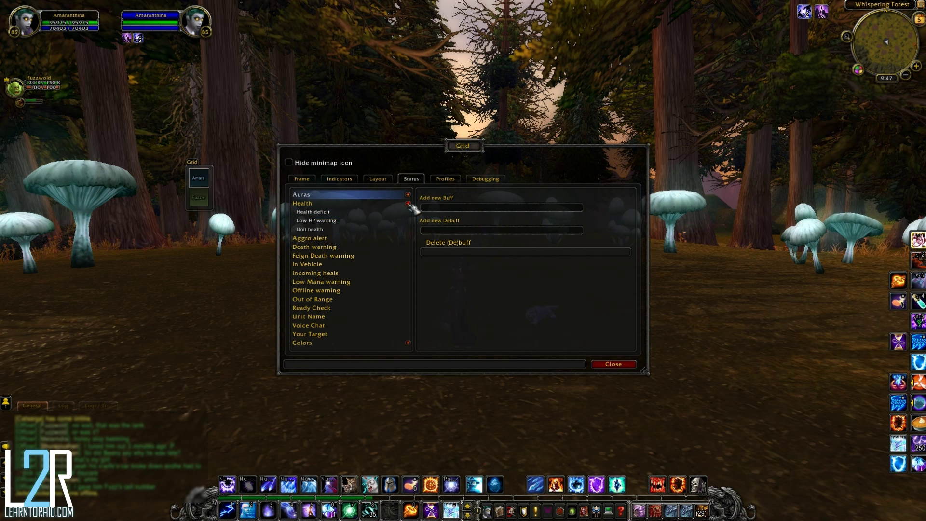
pyautogui.click(347, 221)
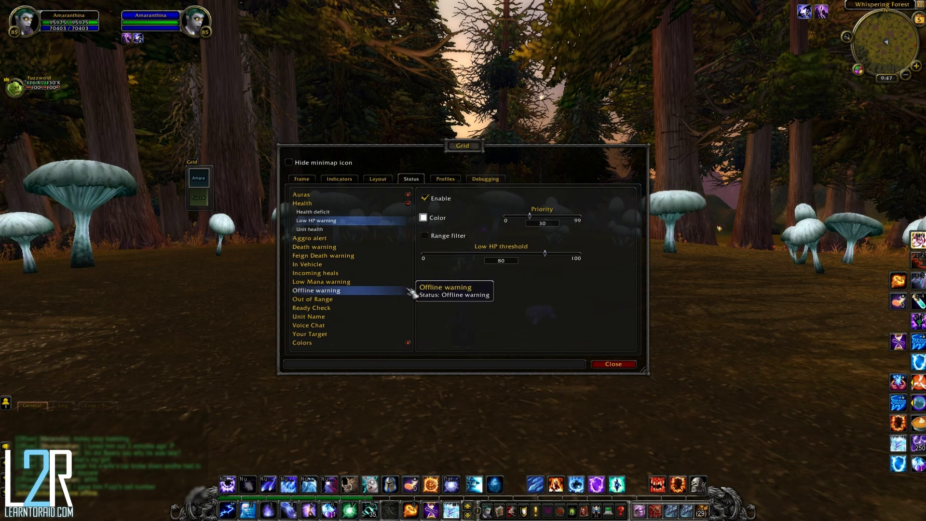
pyautogui.click(370, 338)
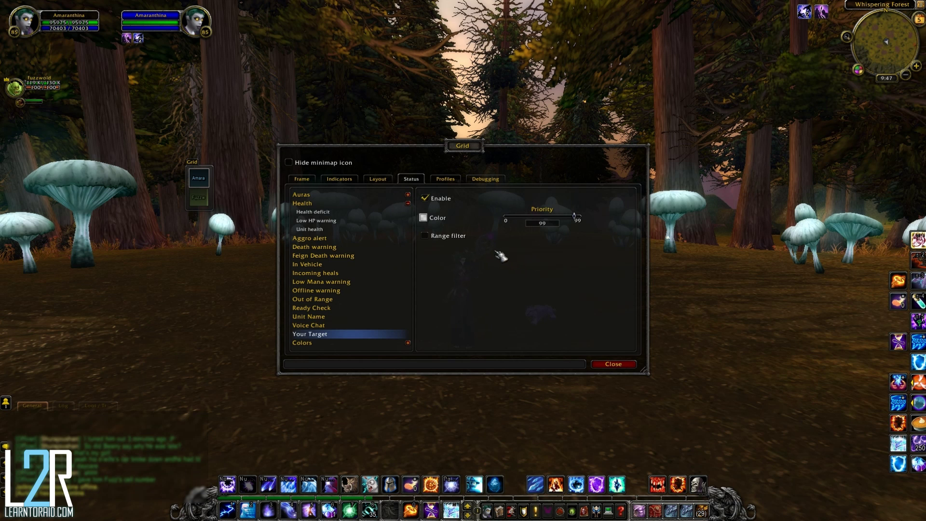
# Step: Check statuses for Healing Bar, Center Text, Center Icon, all four corners and Frame Alpha
pyautogui.click(336, 181)
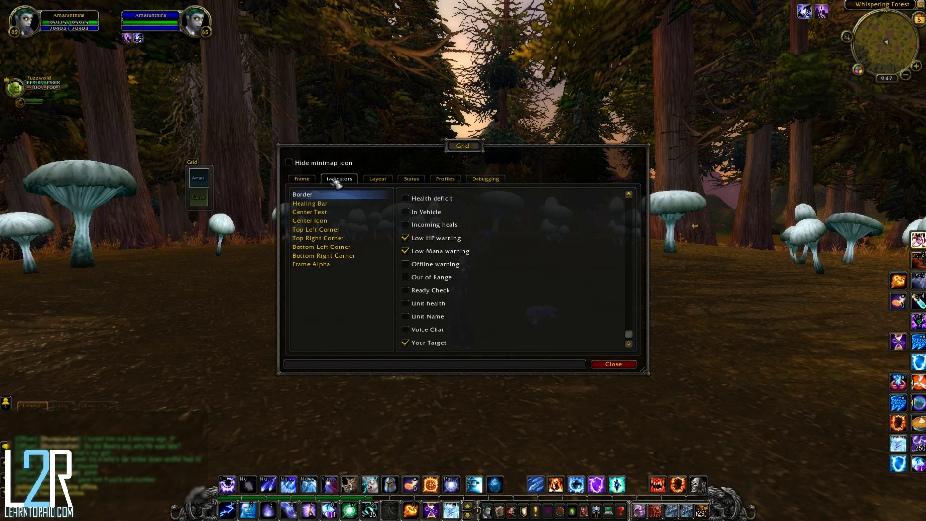
pyautogui.click(344, 206)
pyautogui.click(352, 213)
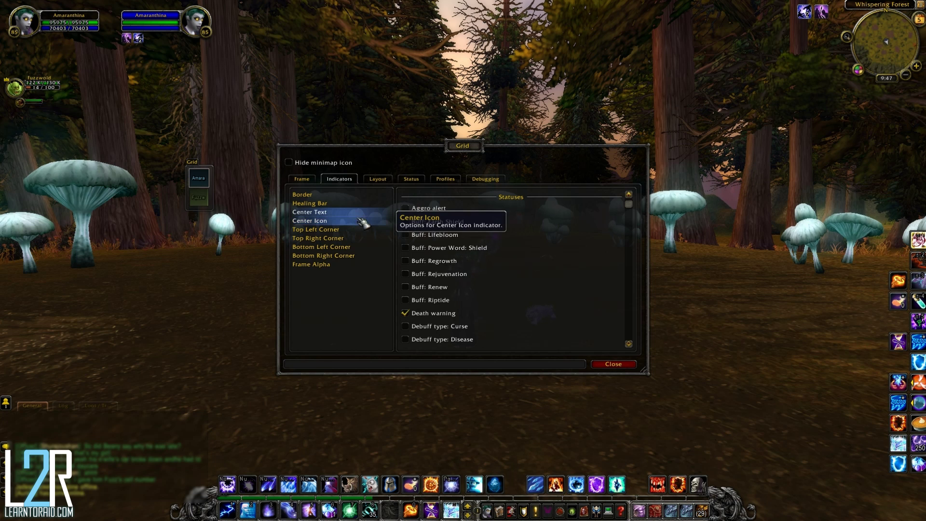
pyautogui.click(364, 226)
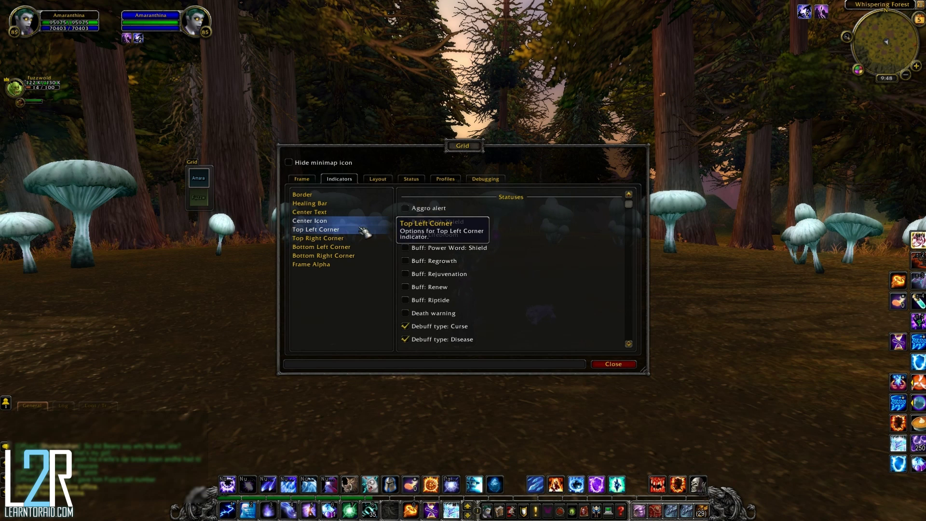
pyautogui.click(368, 230)
pyautogui.click(366, 241)
pyautogui.click(366, 247)
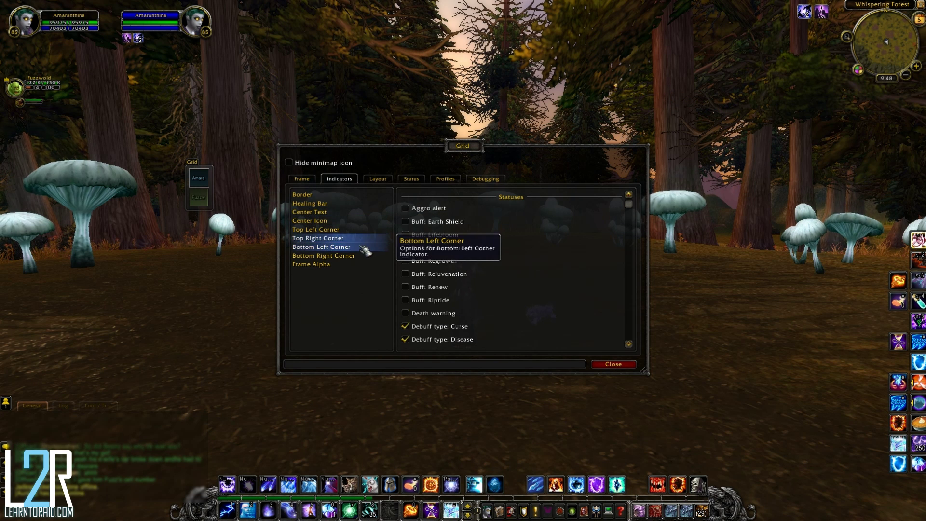
pyautogui.click(366, 256)
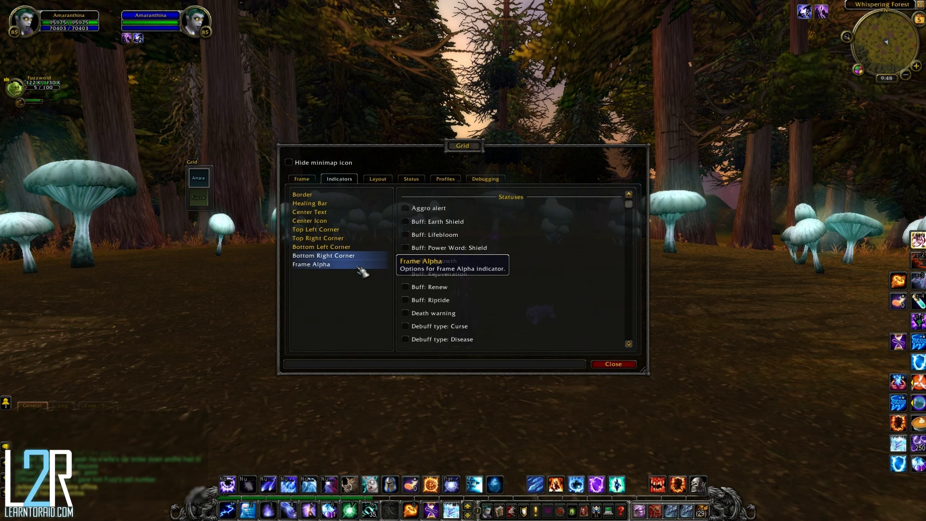
pyautogui.click(365, 265)
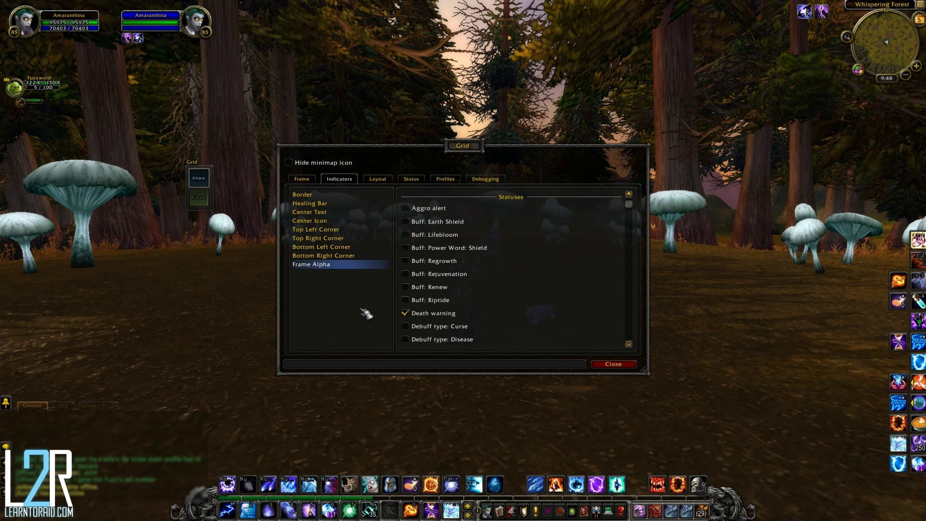
pyautogui.scroll(-2, 632, 241)
pyautogui.scroll(-15, 632, 241)
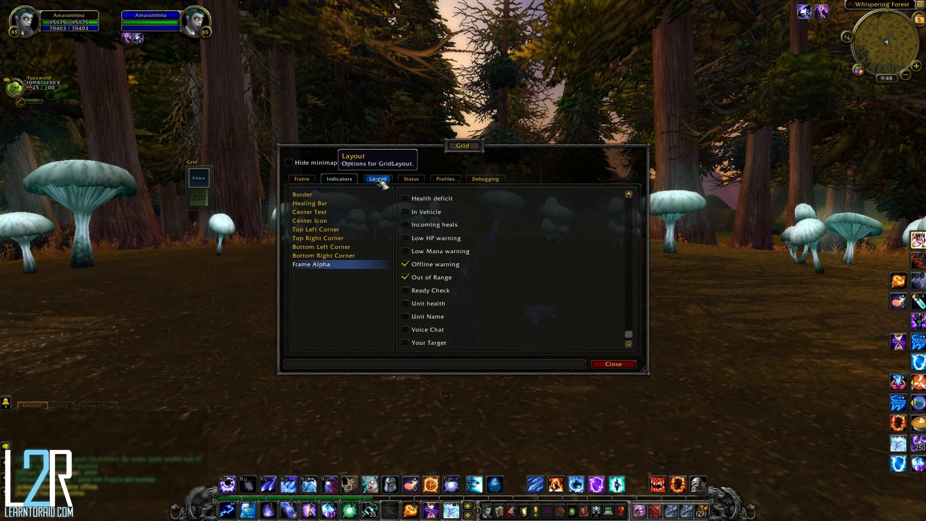
# Step: In Layout settings, arrange raid groups horizontally and nudge the Grid frame up and right
pyautogui.click(379, 180)
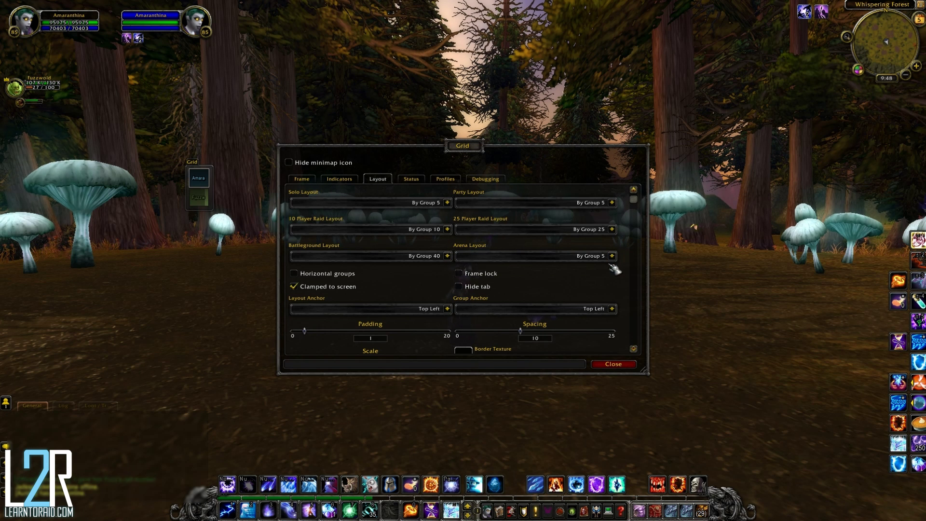
pyautogui.click(316, 276)
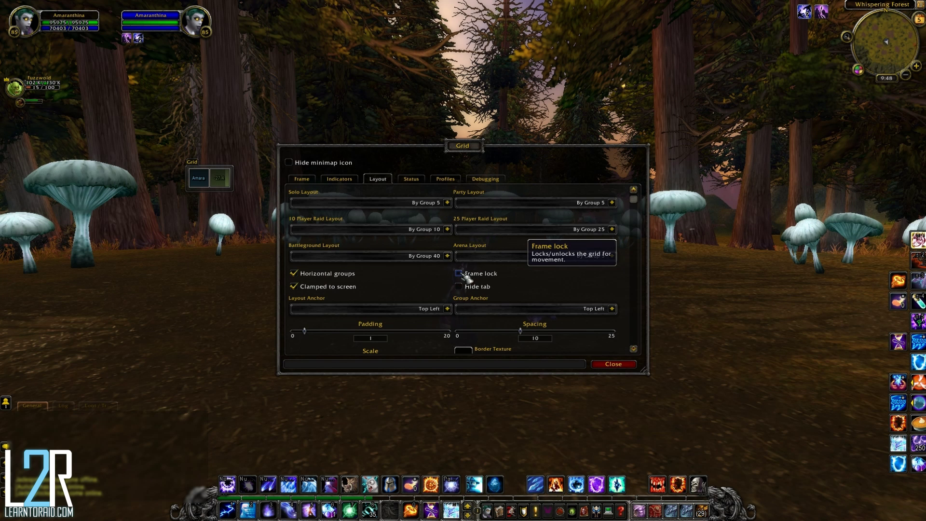
pyautogui.moveTo(202, 181); pyautogui.dragTo(205, 162)
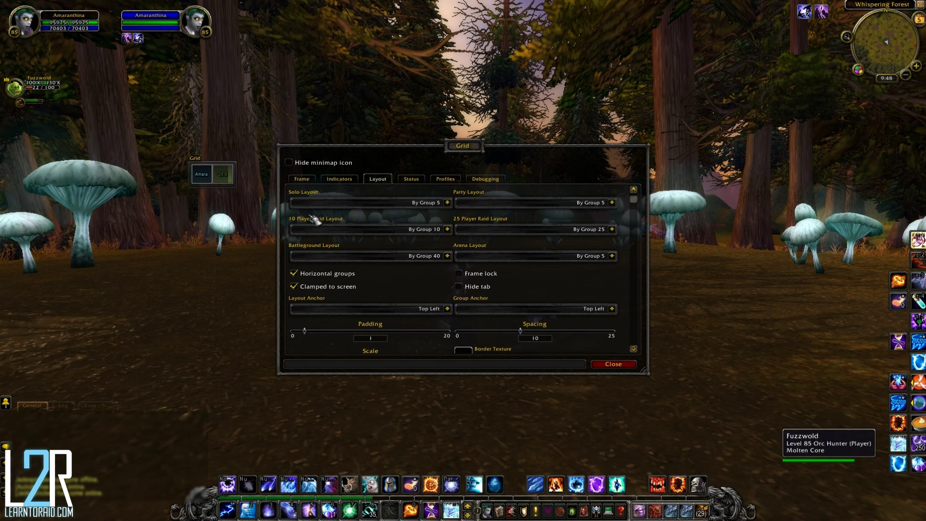
# Step: Toggle Frame lock, drag the frame slightly left, and keep Clamped to screen on
pyautogui.click(460, 275)
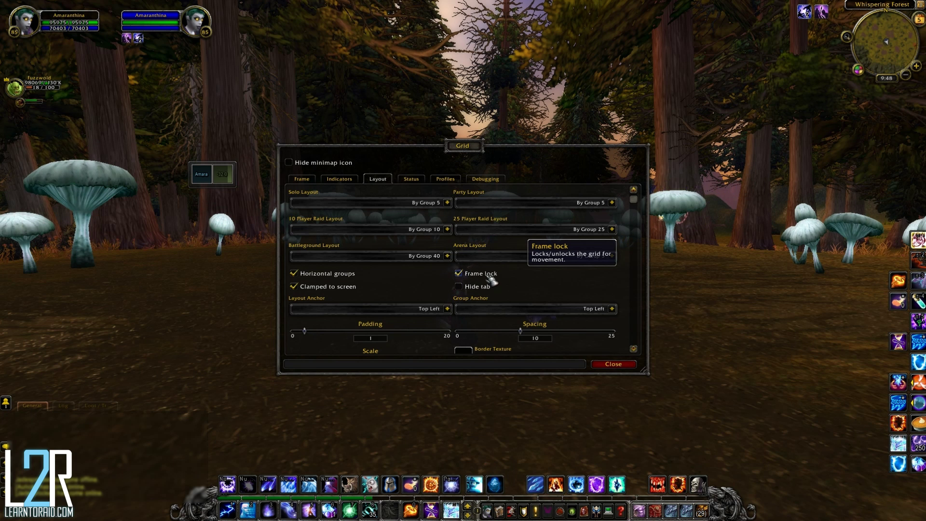
pyautogui.click(459, 275)
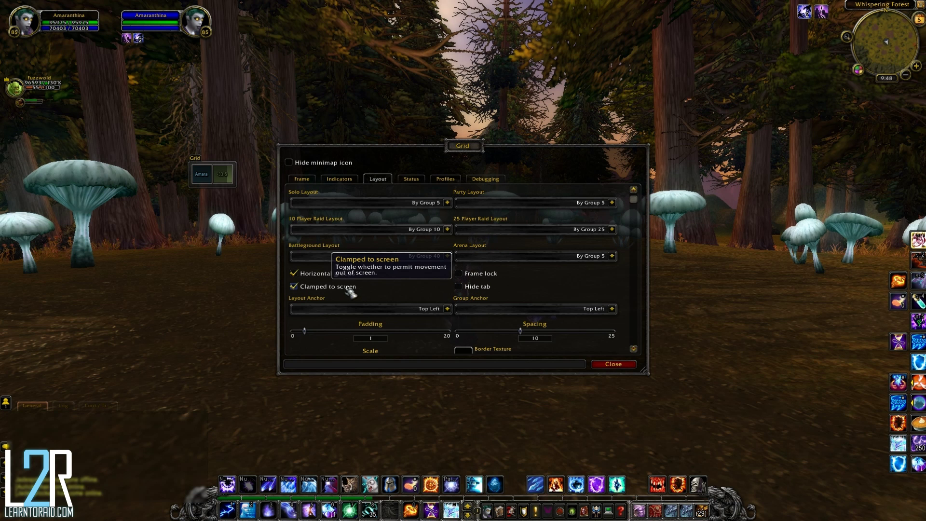
pyautogui.click(320, 287)
pyautogui.moveTo(191, 166)
pyautogui.mouseDown()
pyautogui.moveTo(86, 171)
pyautogui.moveTo(6, 207)
pyautogui.moveTo(197, 183)
pyautogui.mouseUp()
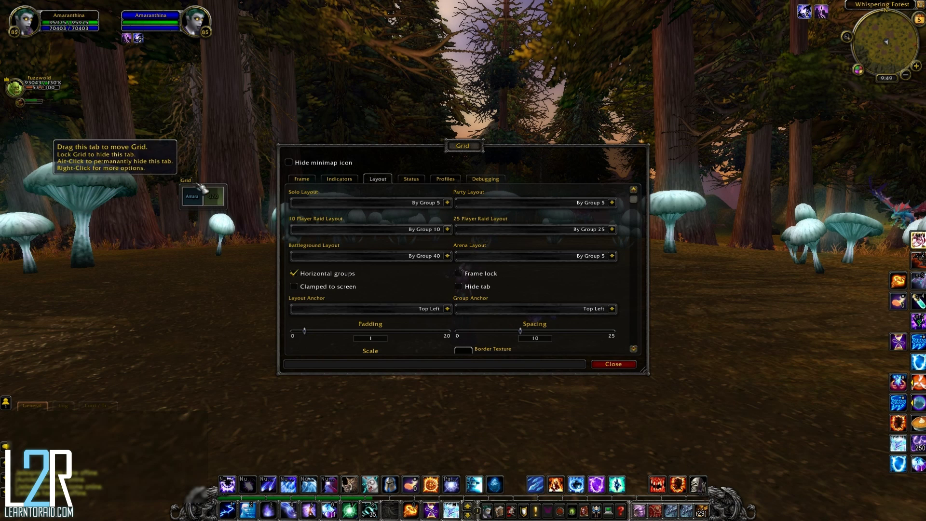
pyautogui.click(294, 286)
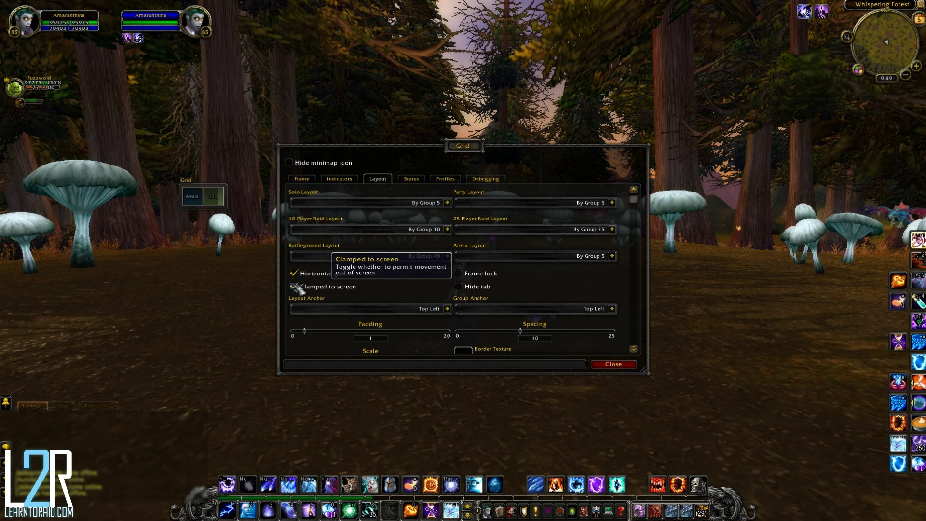
# Step: Keep both Layout Anchor and Group Anchor at Top Left, then scroll to the scale options
pyautogui.click(448, 309)
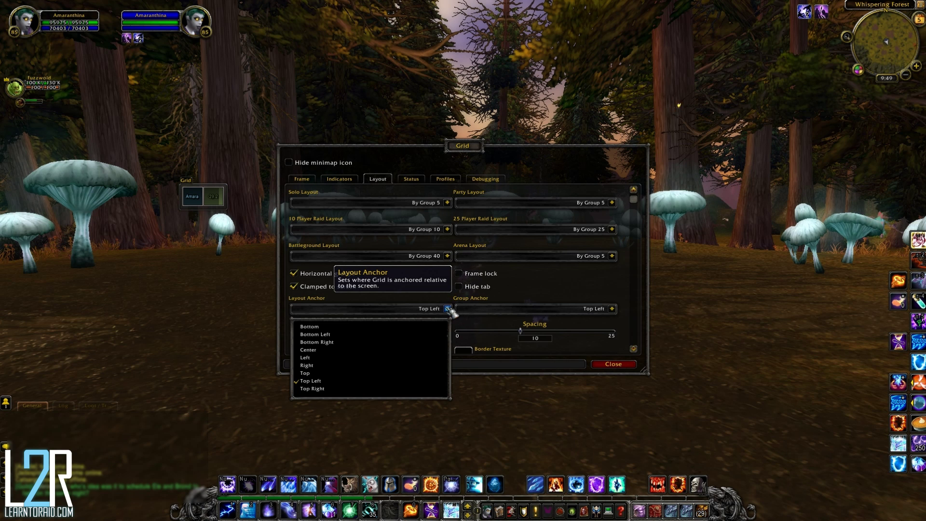
pyautogui.click(448, 309)
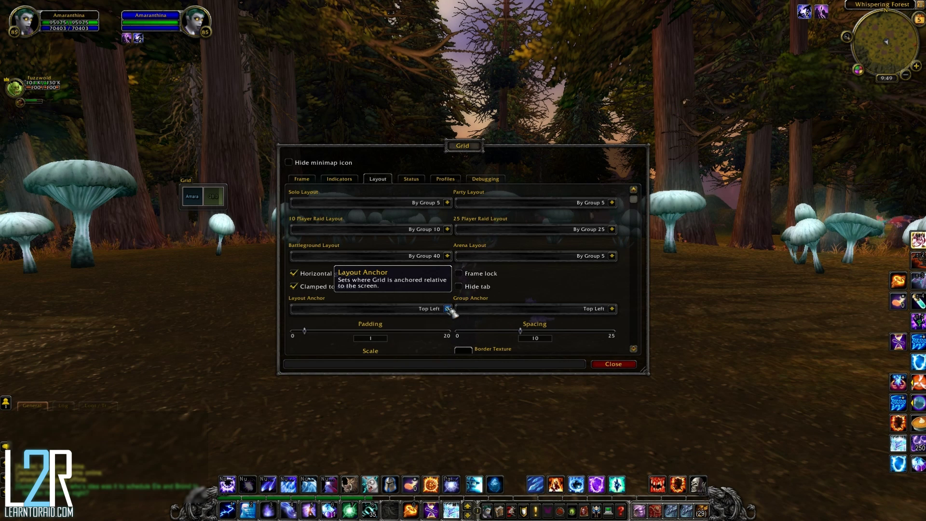
pyautogui.click(612, 308)
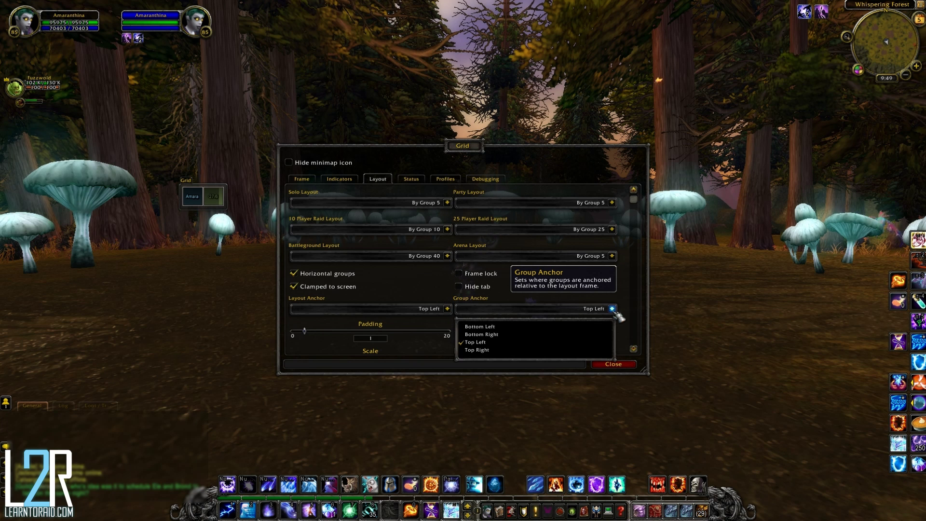
pyautogui.click(612, 309)
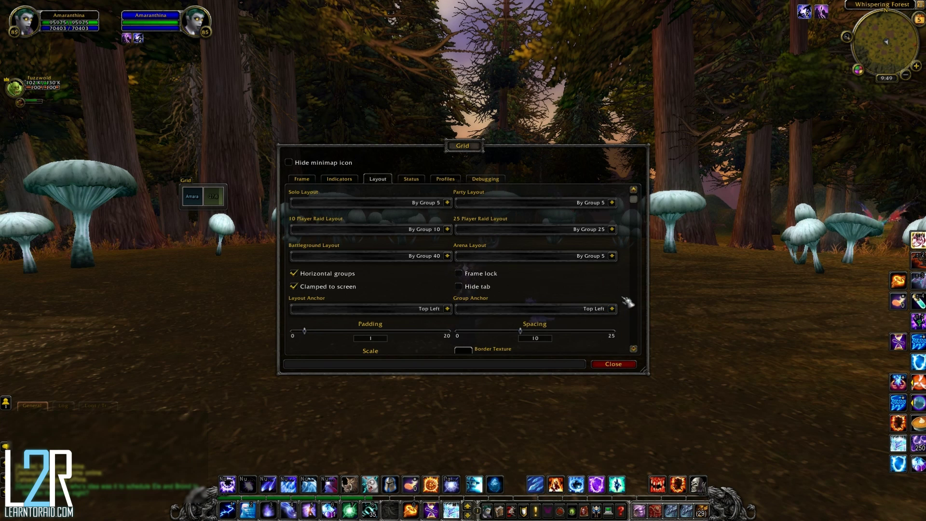
pyautogui.scroll(-2, 627, 300)
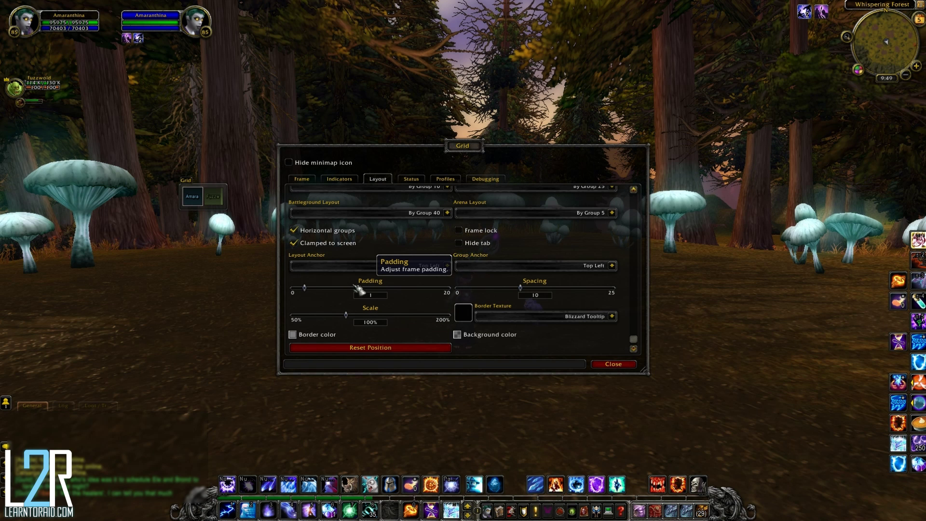
# Step: Set Grid's padding to 2 and group spacing to 8, and try out the Scale slider
pyautogui.moveTo(306, 288); pyautogui.dragTo(313, 288)
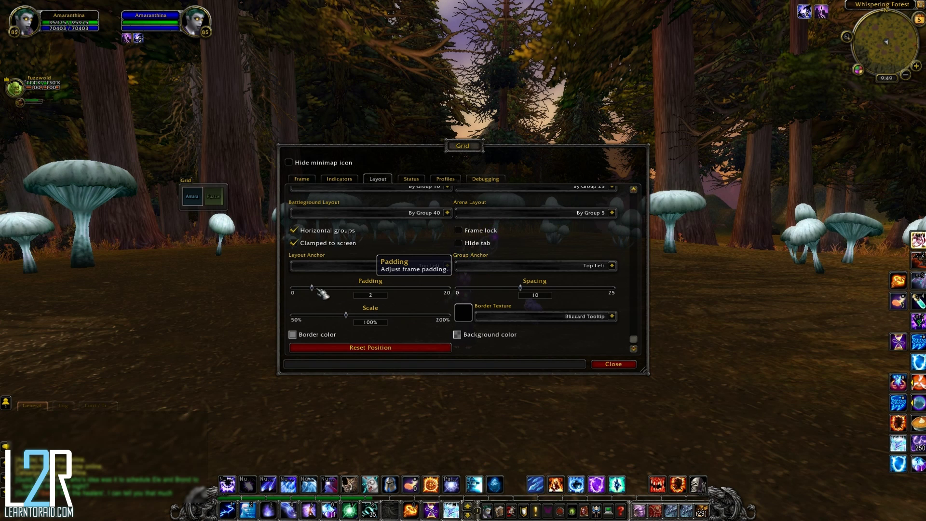
pyautogui.moveTo(521, 288); pyautogui.dragTo(510, 288)
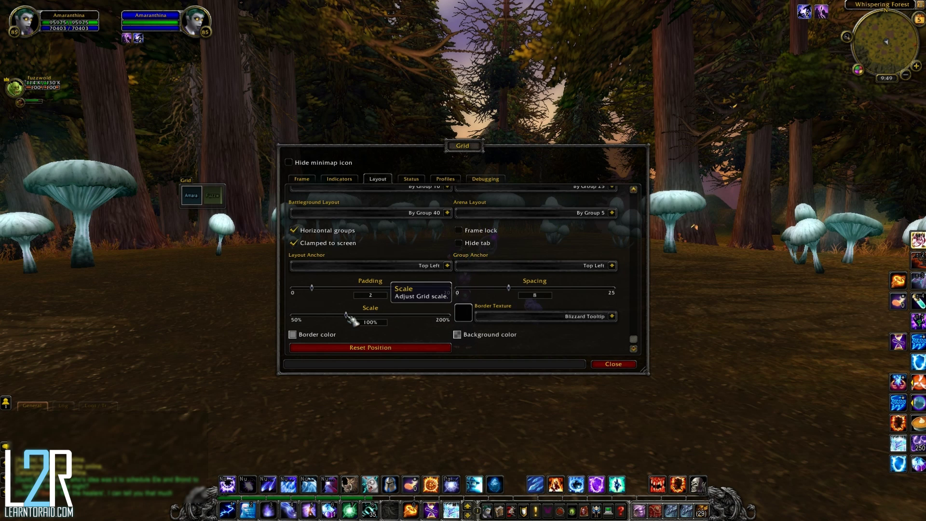
pyautogui.moveTo(346, 316)
pyautogui.mouseDown()
pyautogui.moveTo(426, 316)
pyautogui.moveTo(327, 315)
pyautogui.moveTo(351, 325)
pyautogui.mouseUp()
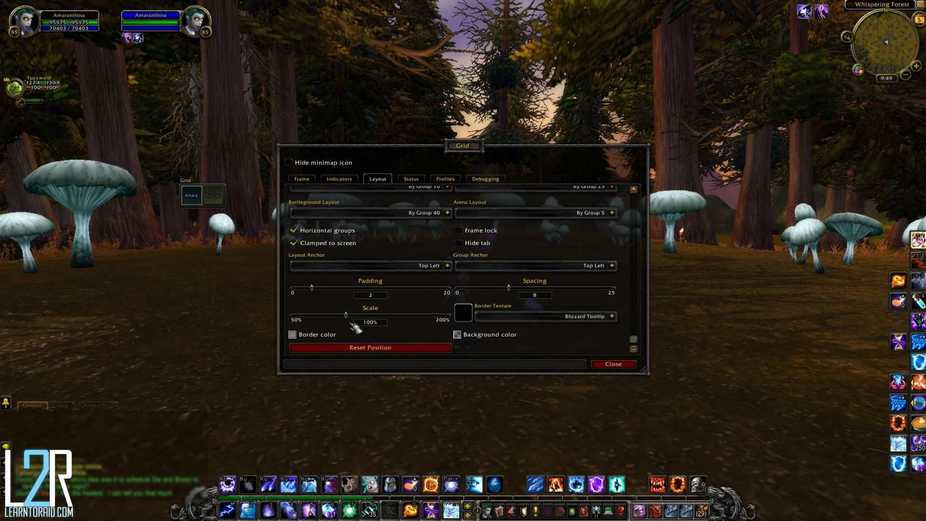
# Step: Change Grid's border texture to Blizzard Dialog, then to None
pyautogui.click(612, 316)
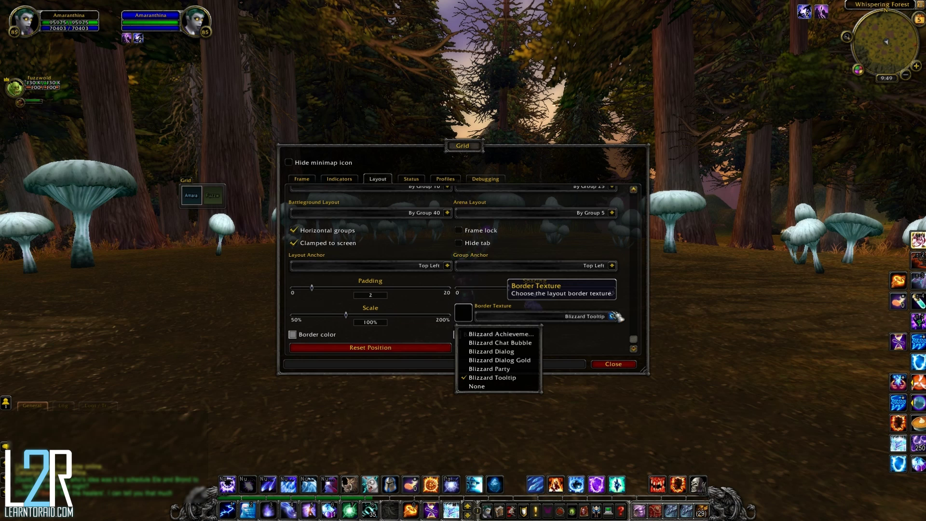
pyautogui.click(515, 352)
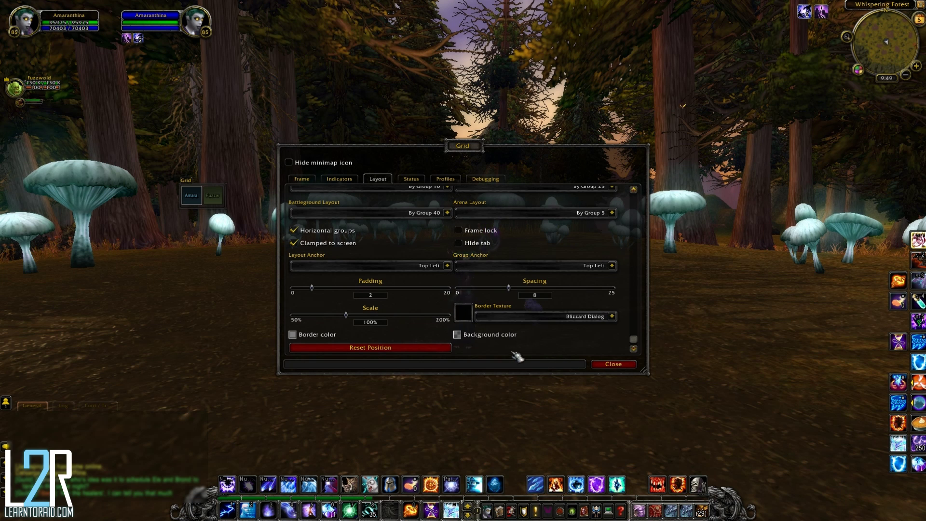
pyautogui.click(611, 316)
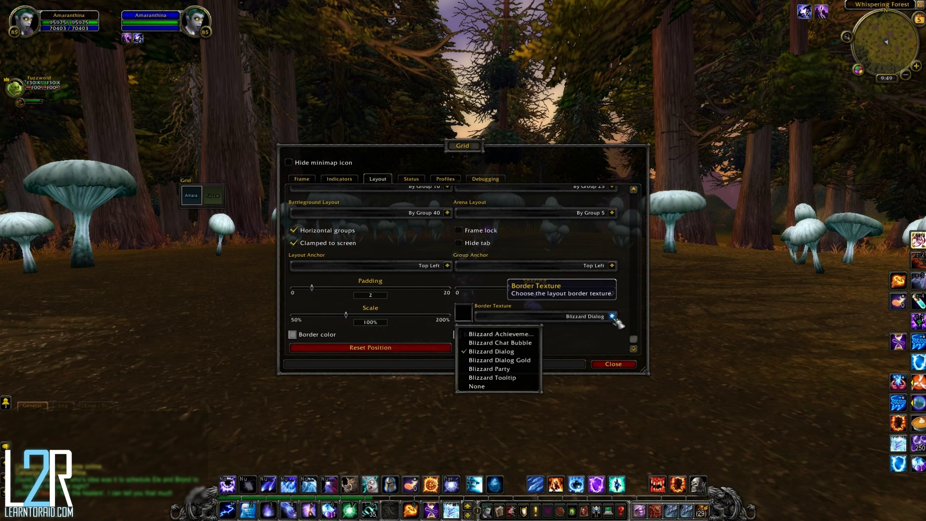
pyautogui.click(485, 386)
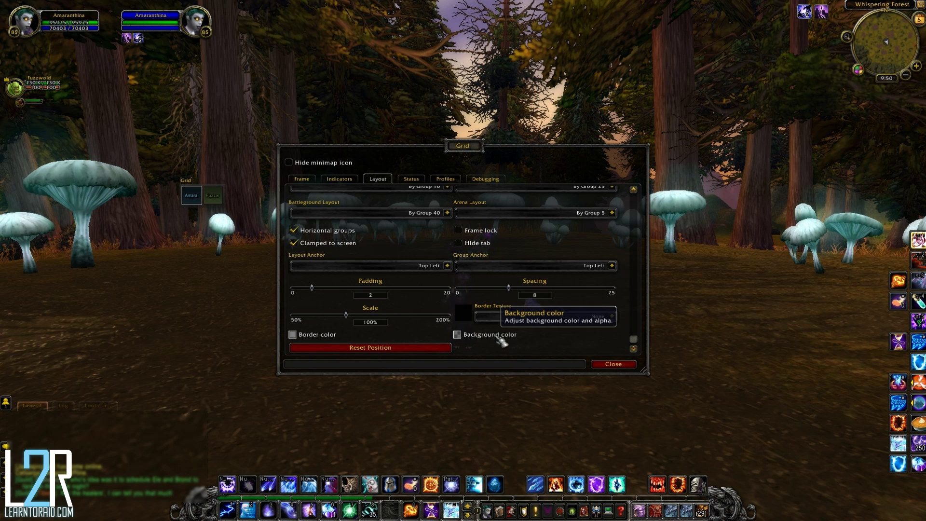
# Step: Apply a pink background color to the Grid frame, then bring up the Health status options
pyautogui.click(466, 337)
pyautogui.click(396, 246)
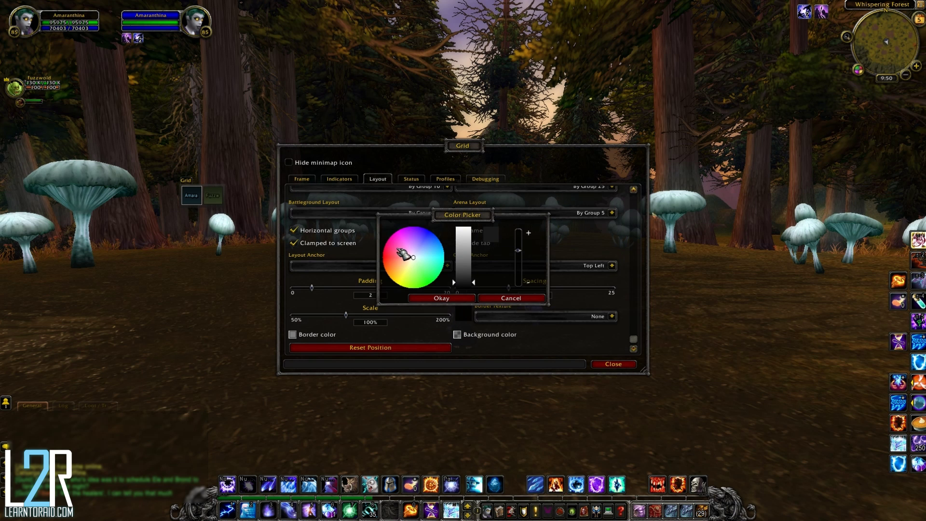
pyautogui.click(468, 298)
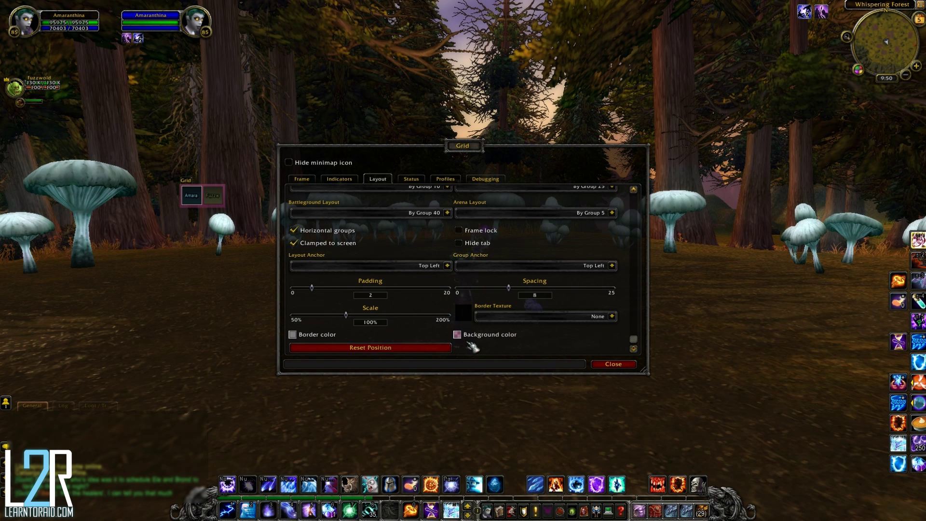
pyautogui.click(411, 179)
pyautogui.click(380, 205)
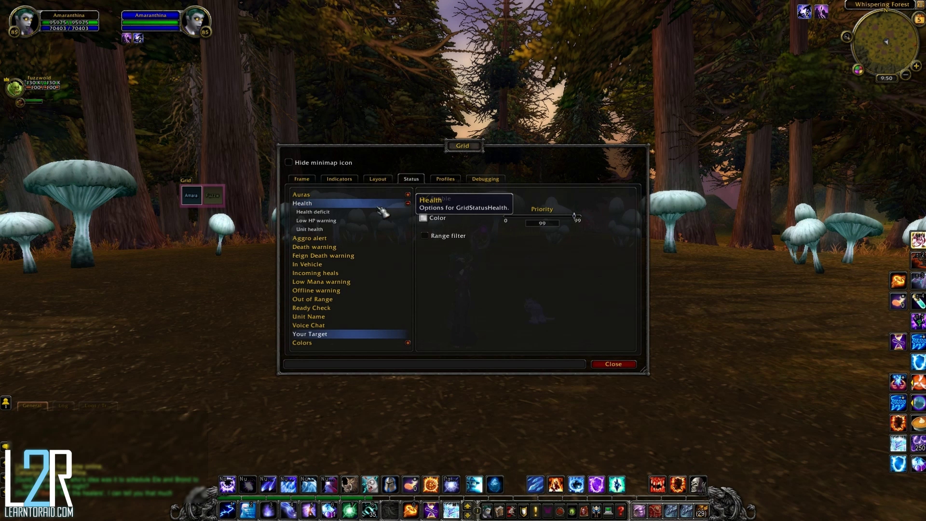
# Step: Inspect the Unit health status and its color setting, then return to Grid's Layout page
pyautogui.doubleClick(380, 205)
pyautogui.click(368, 230)
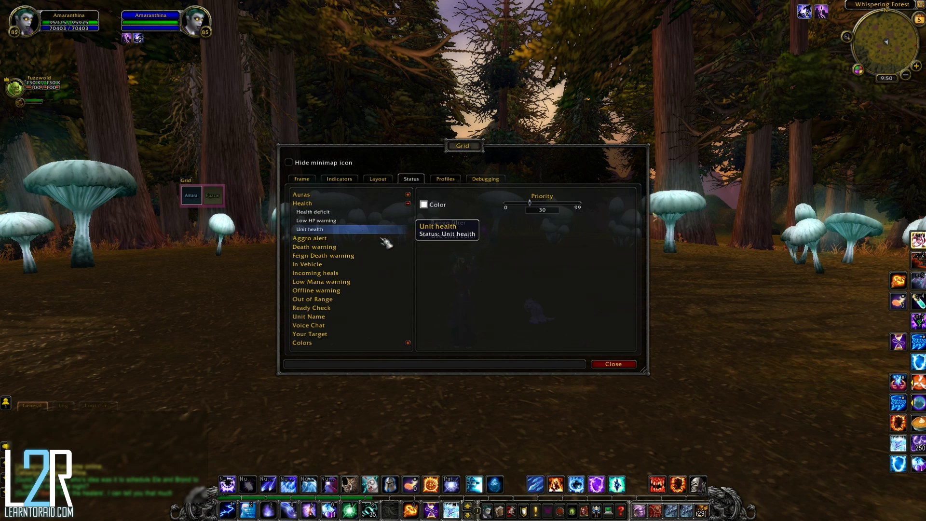
pyautogui.click(423, 204)
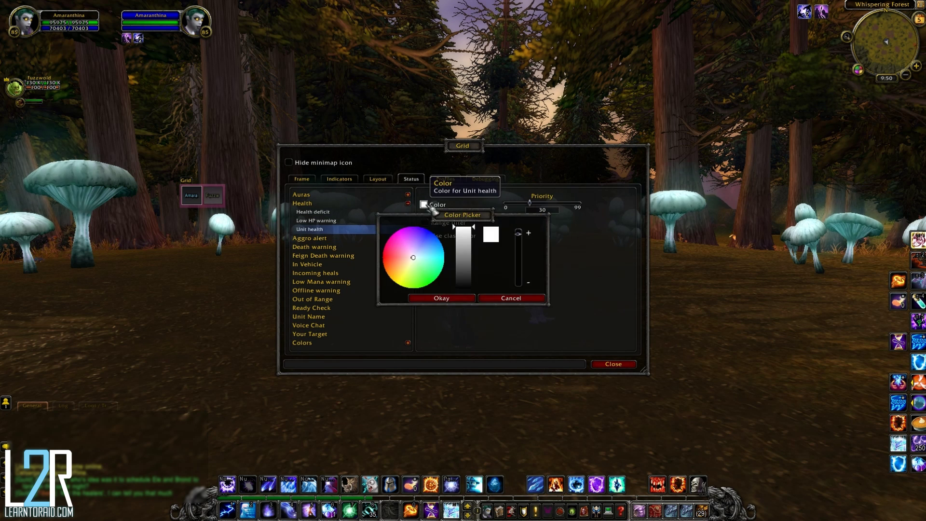
pyautogui.click(440, 298)
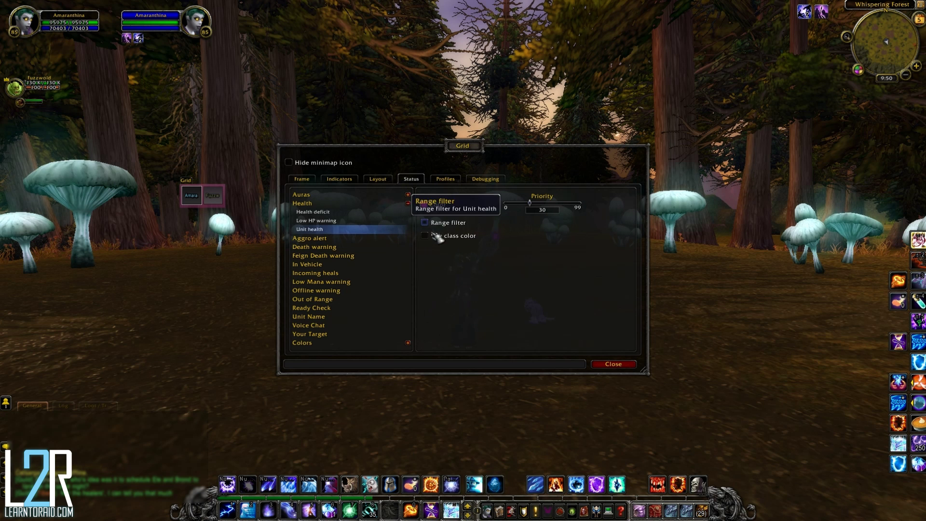
pyautogui.click(384, 182)
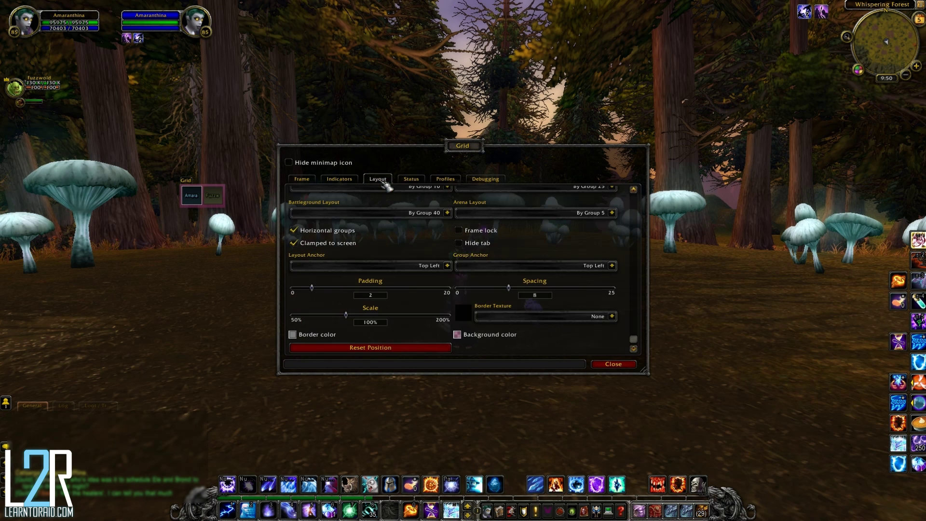